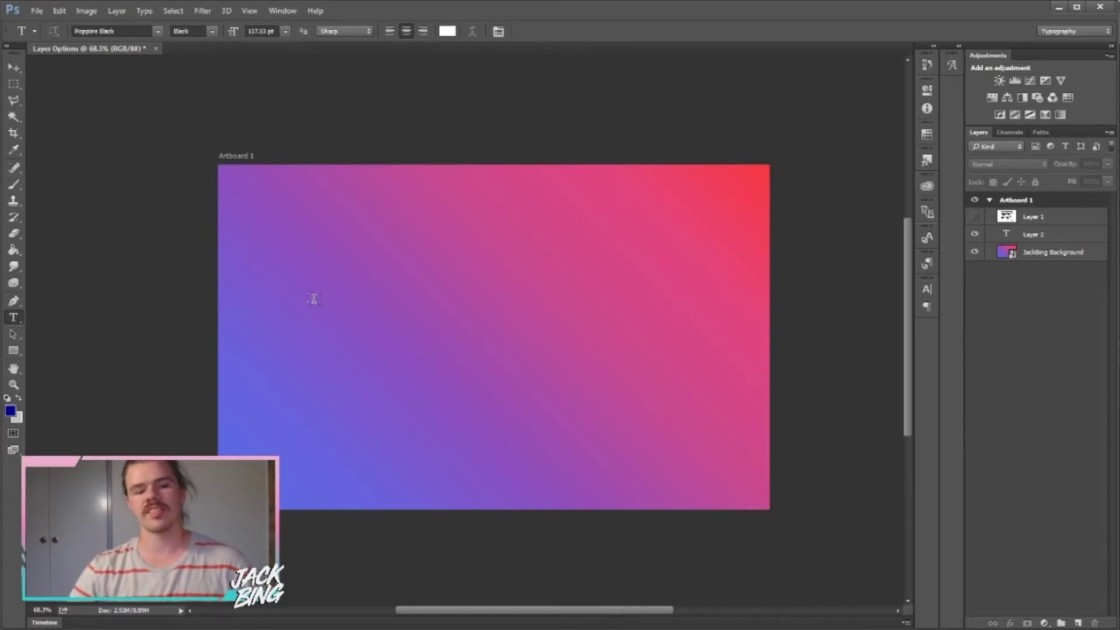
Step: Type the three-line title HOW TO MAKE / DRIPPING / TEXT and centre it on the artboard
click(309, 275)
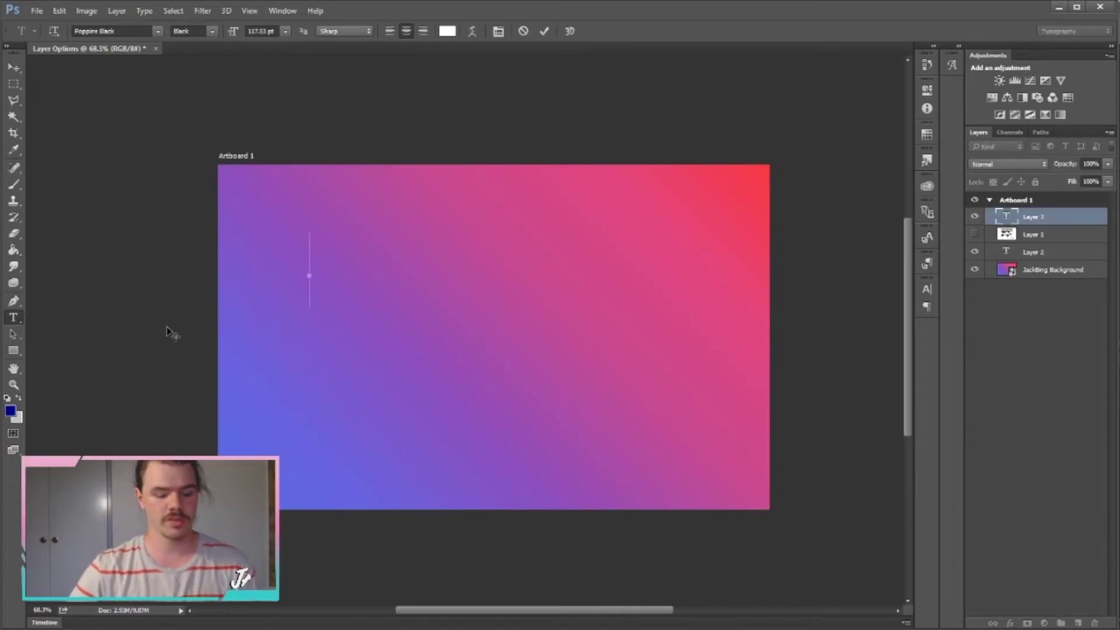
text(how to)
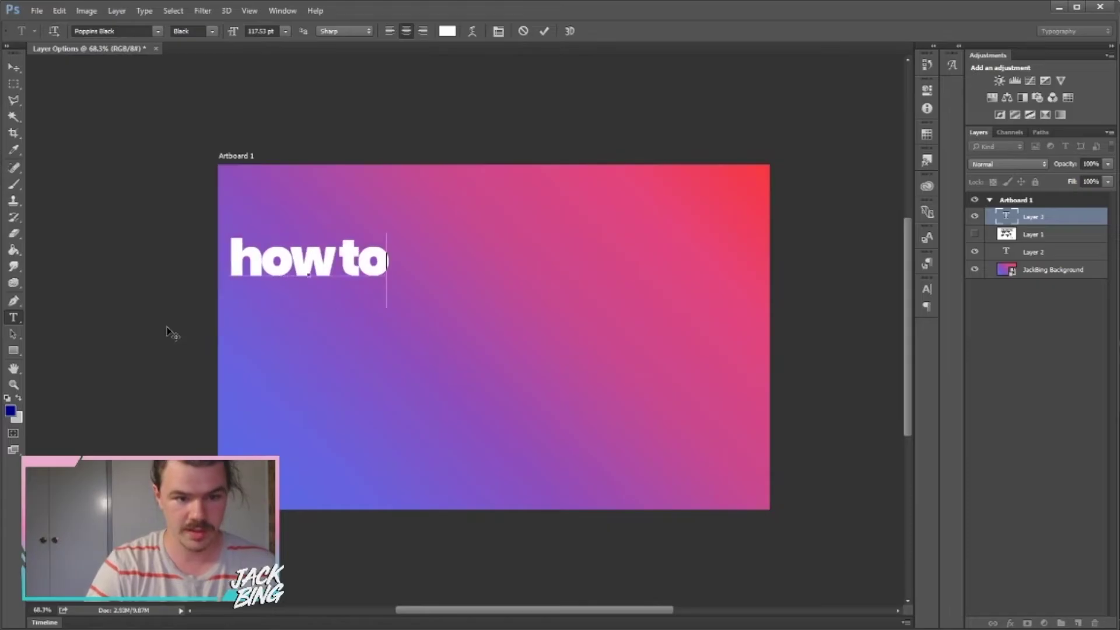
key(BackSpace)
key(BackSpace)
key(BackSpace)
key(BackSpace)
key(BackSpace)
key(BackSpace)
text(HOW TO MAKE)
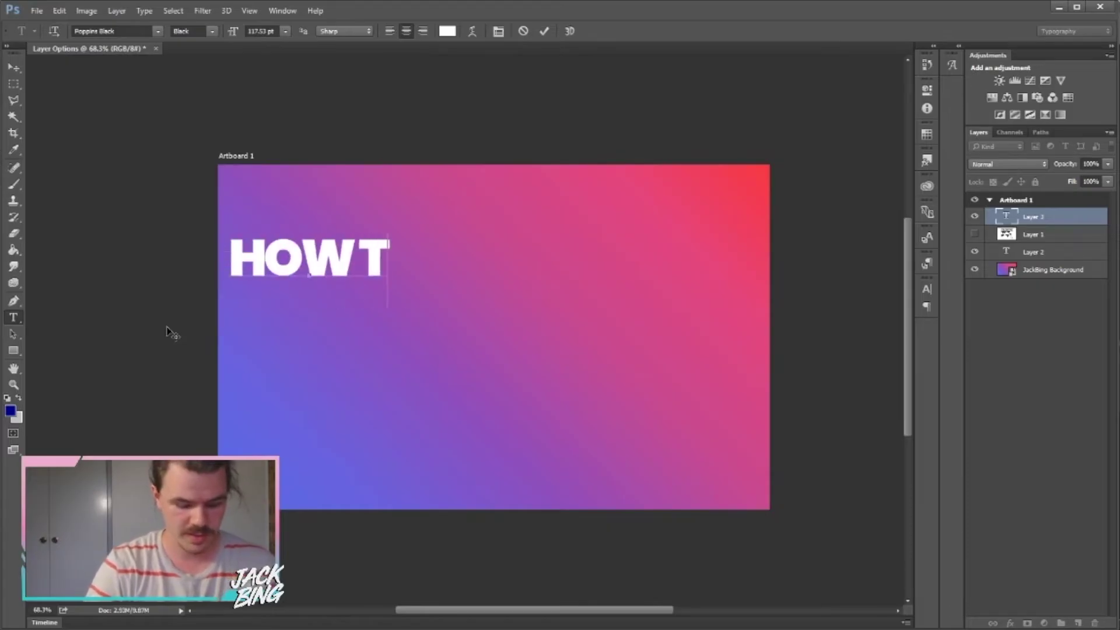
key(Return)
text(DRIPPING)
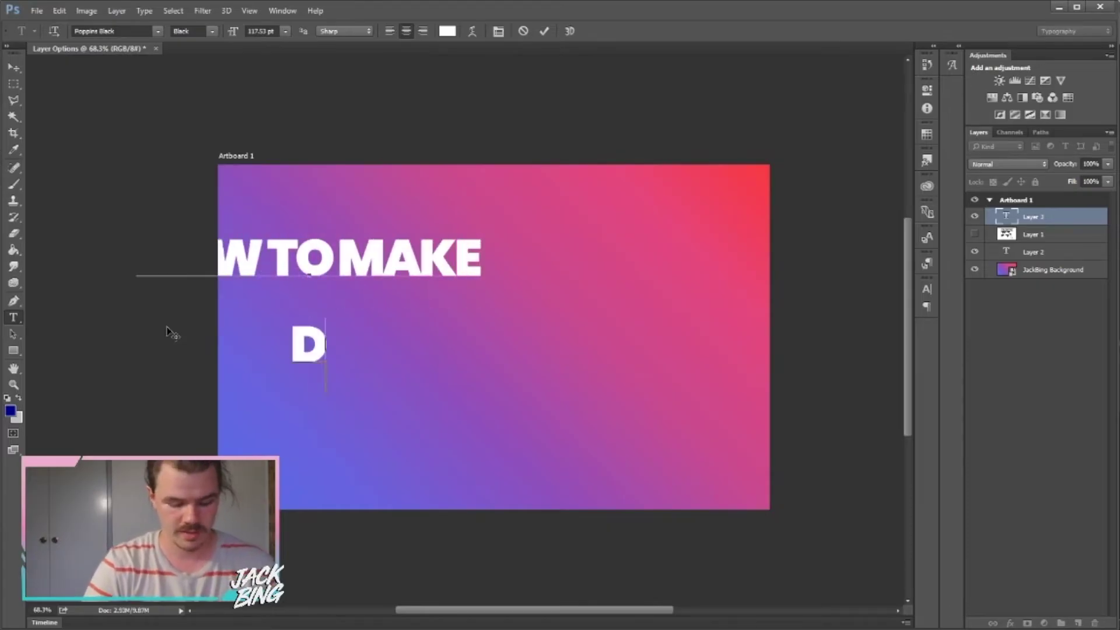
key(Return)
text(TEXT)
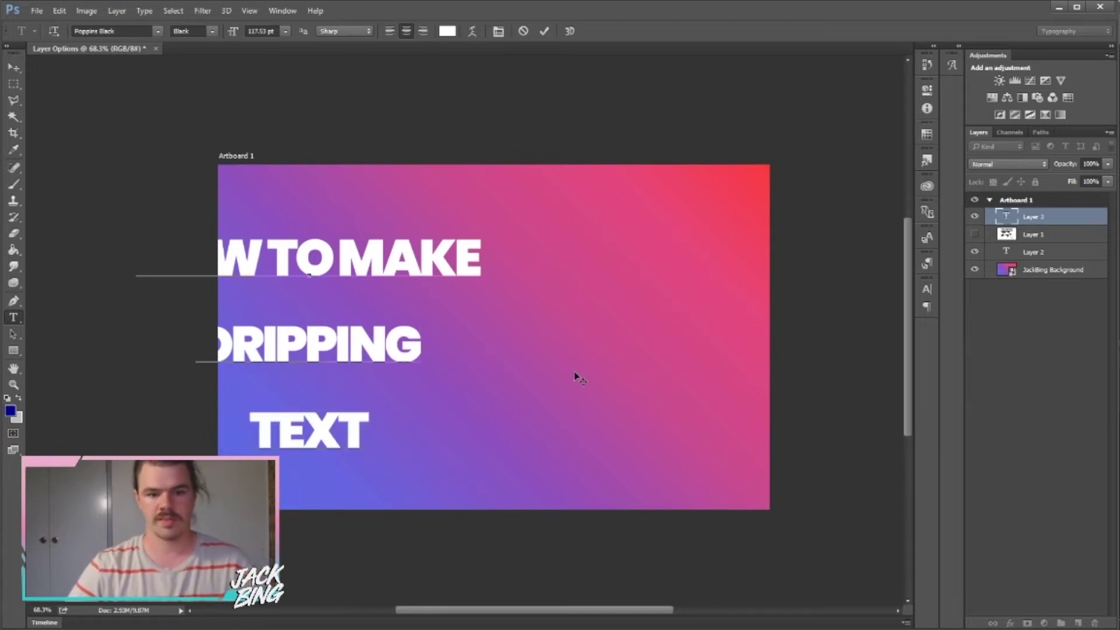
drag(574, 378, 775, 387)
Step: Enlarge the DRIPPING and TEXT lines to 267.53 pt and commit the title
drag(564, 434, 333, 338)
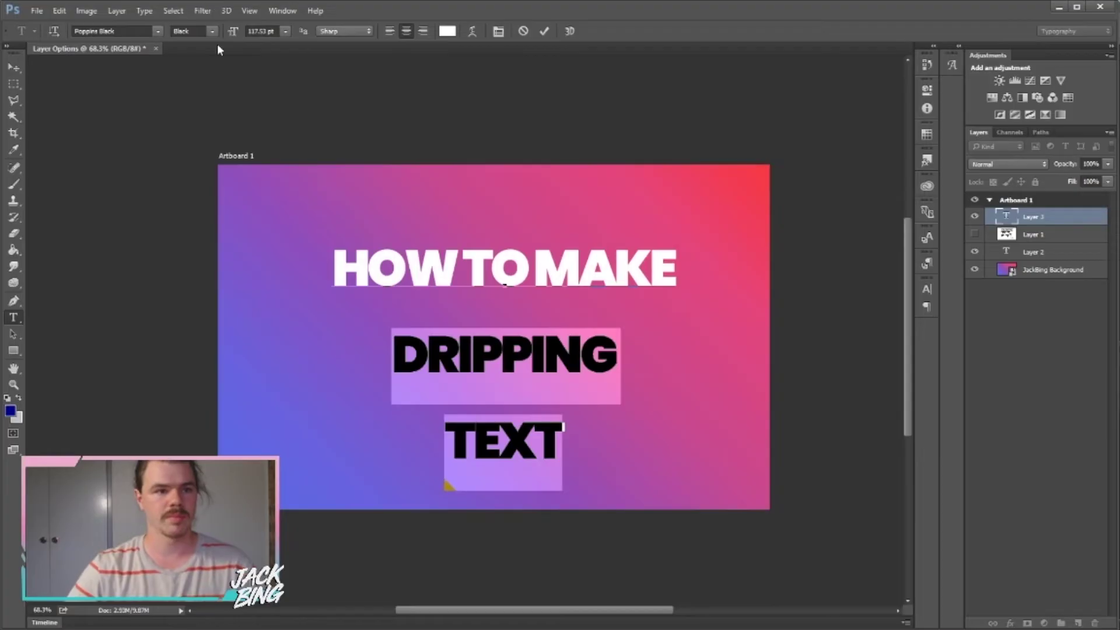
drag(231, 32, 320, 38)
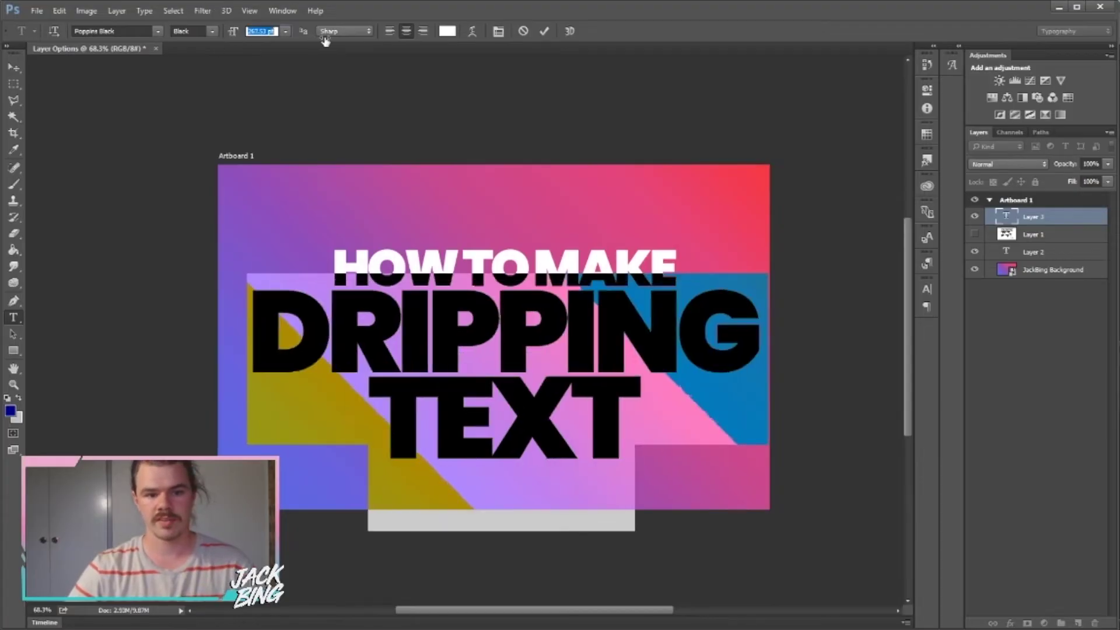
click(477, 294)
click(544, 31)
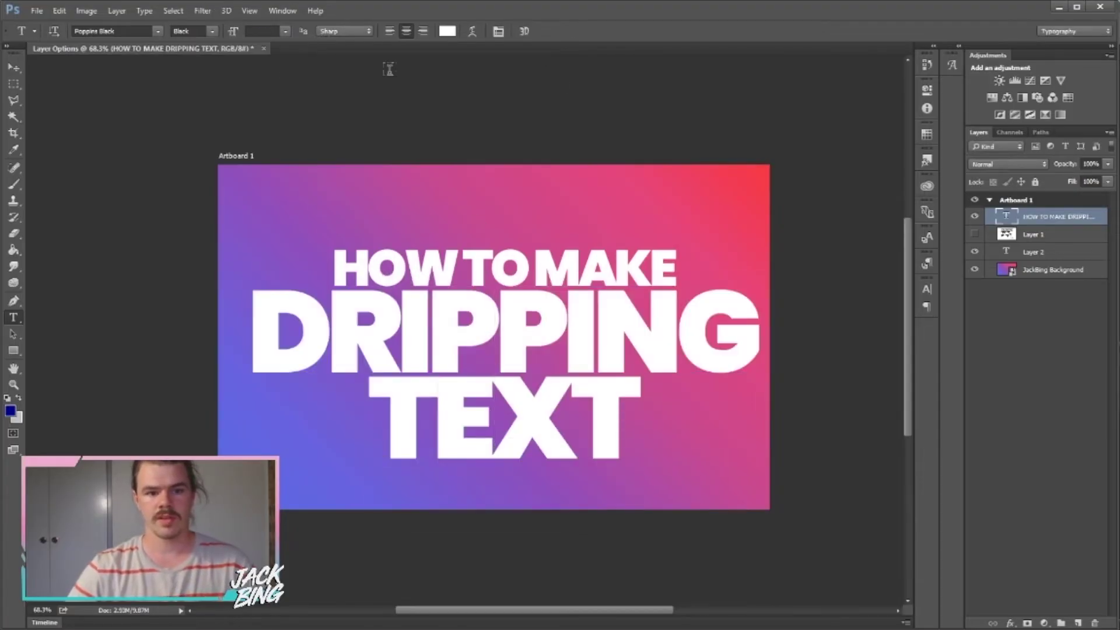
Step: Nudge the title block up and left, then select all and deselect
click(13, 67)
drag(95, 124, 84, 106)
click(14, 84)
key(ctrl+a)
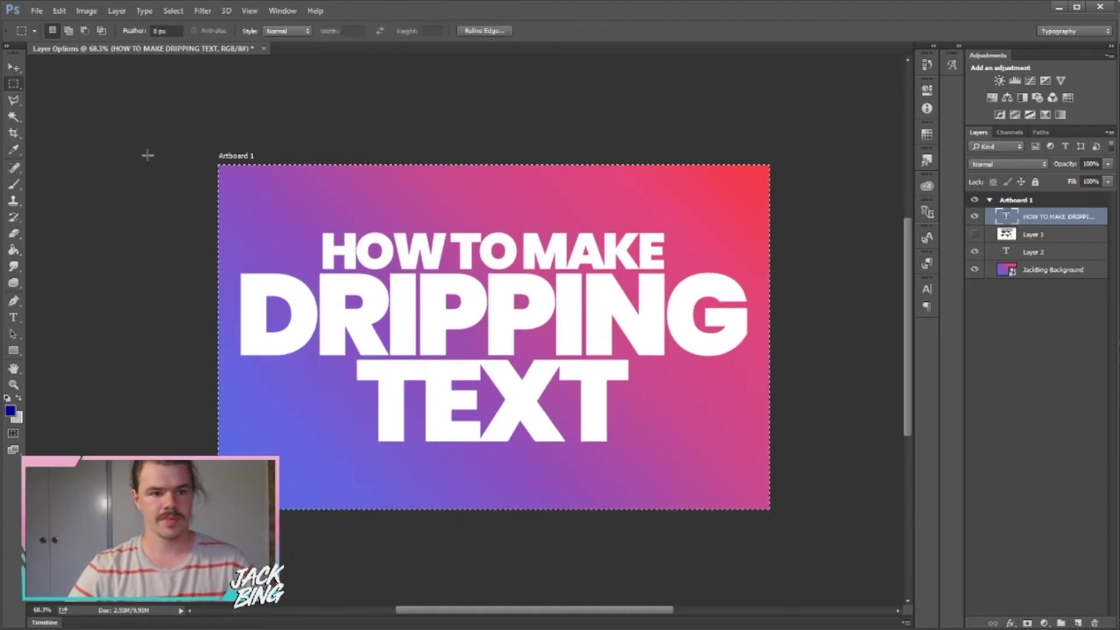
key(ctrl+d)
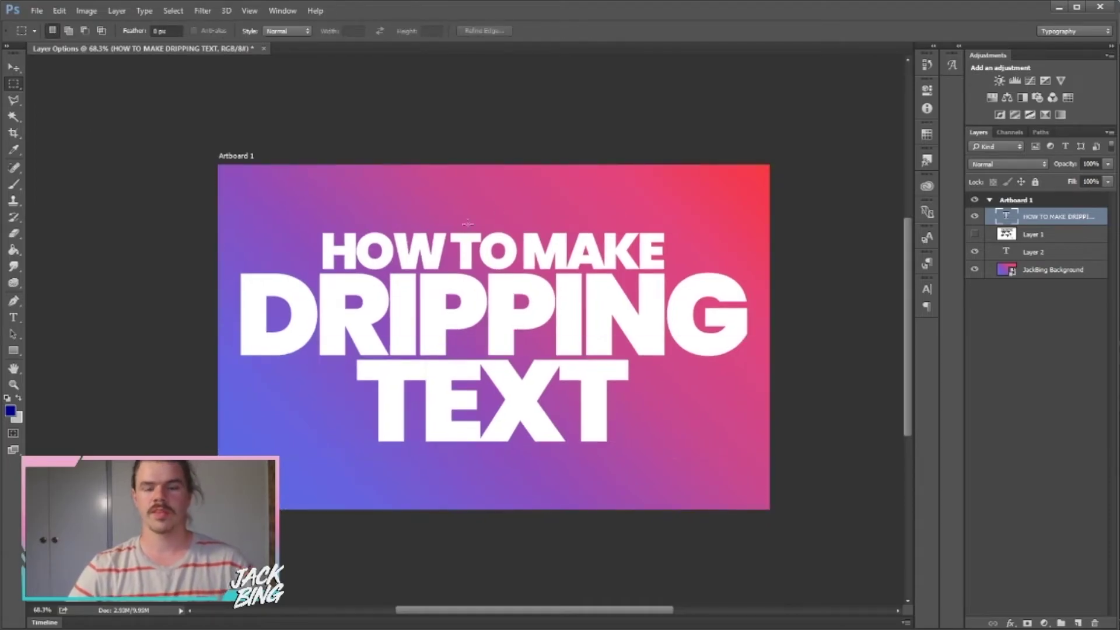
Step: Delete Layer 2, then make Layer 1's black drips visible and move it above the text layer
click(1031, 253)
key(Delete)
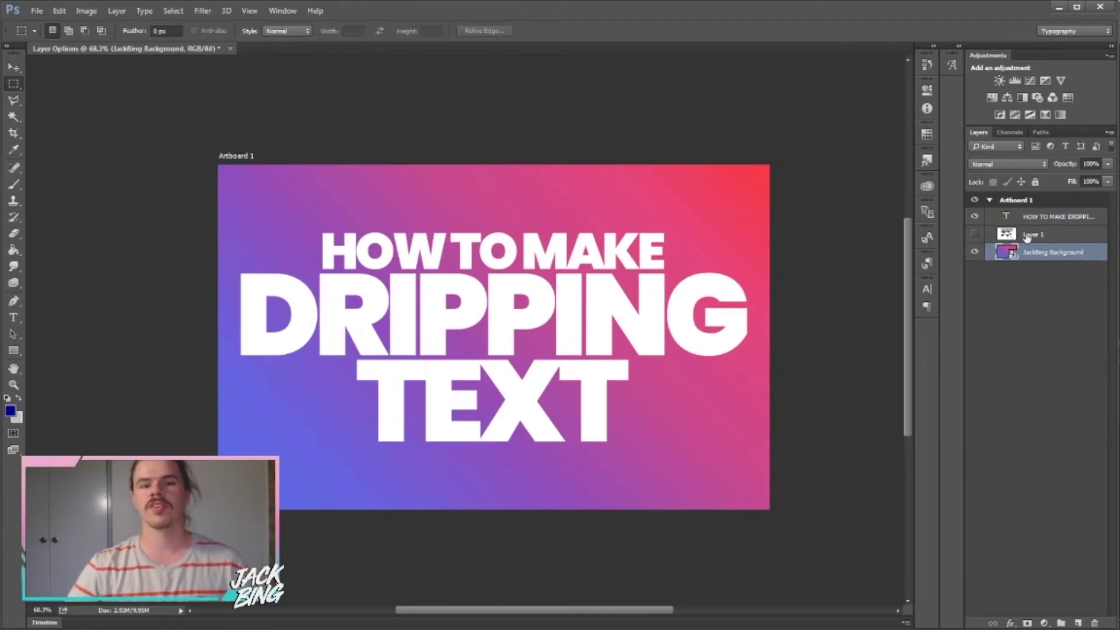
click(1027, 235)
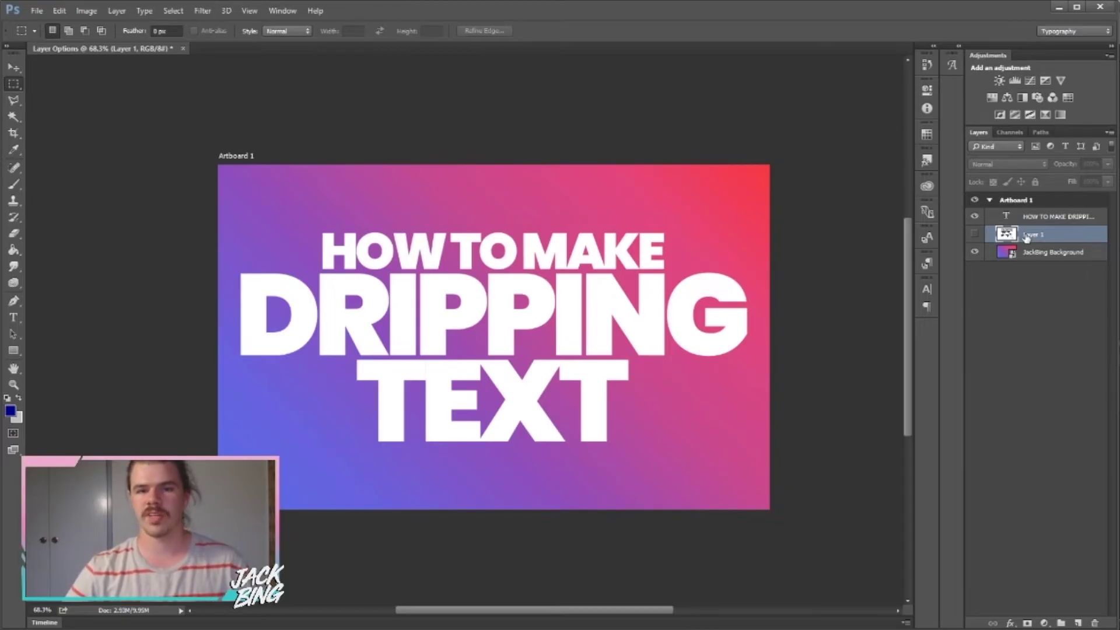
click(975, 235)
drag(1083, 240, 1067, 211)
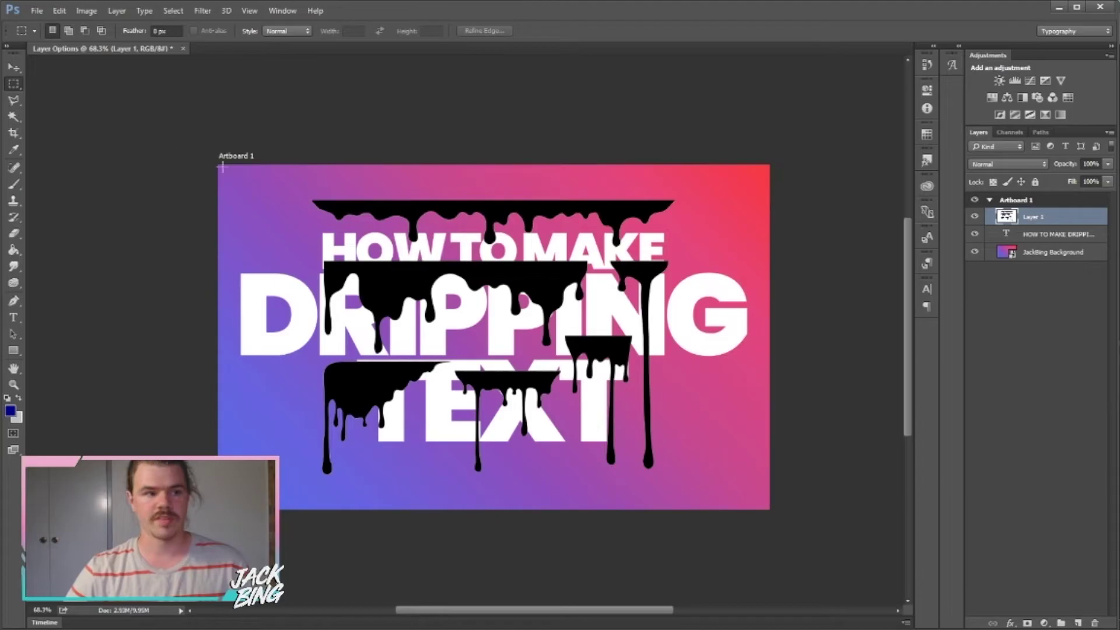
Step: Polygonal-lasso the right-hand drip, copy it via Layer via Copy, and hide Layer 1
click(13, 101)
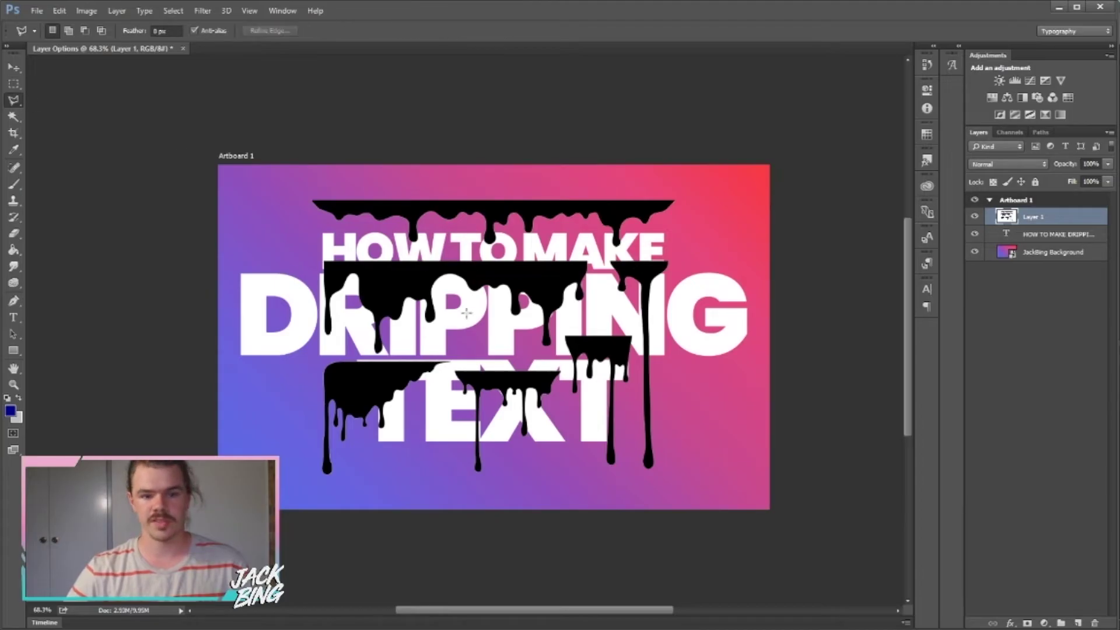
click(563, 329)
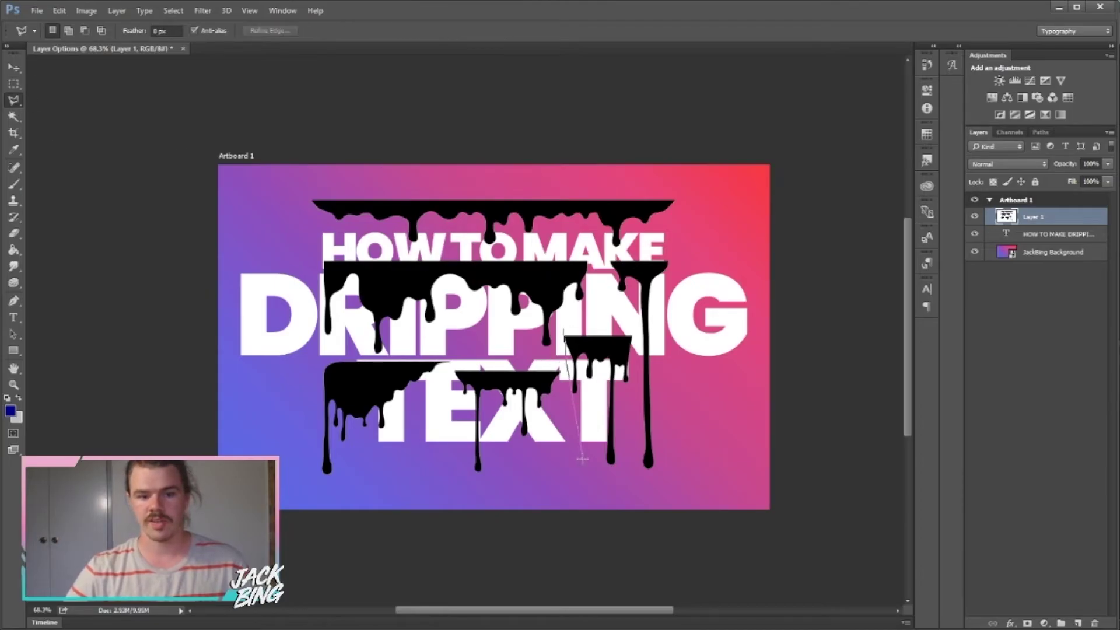
click(624, 492)
click(637, 324)
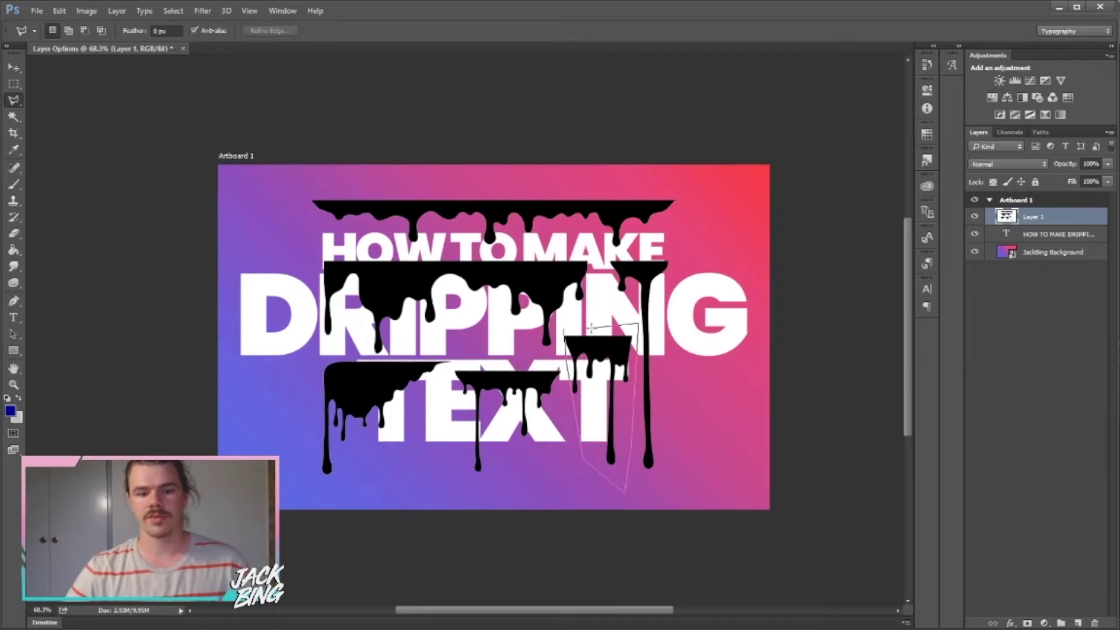
click(565, 331)
right_click(587, 344)
click(618, 481)
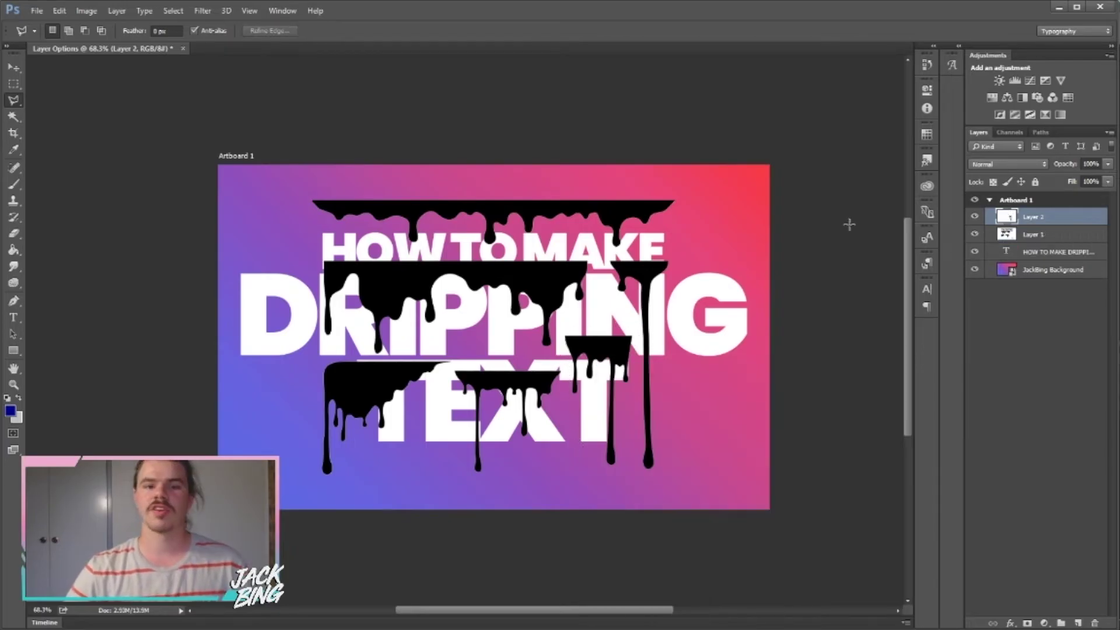
click(973, 235)
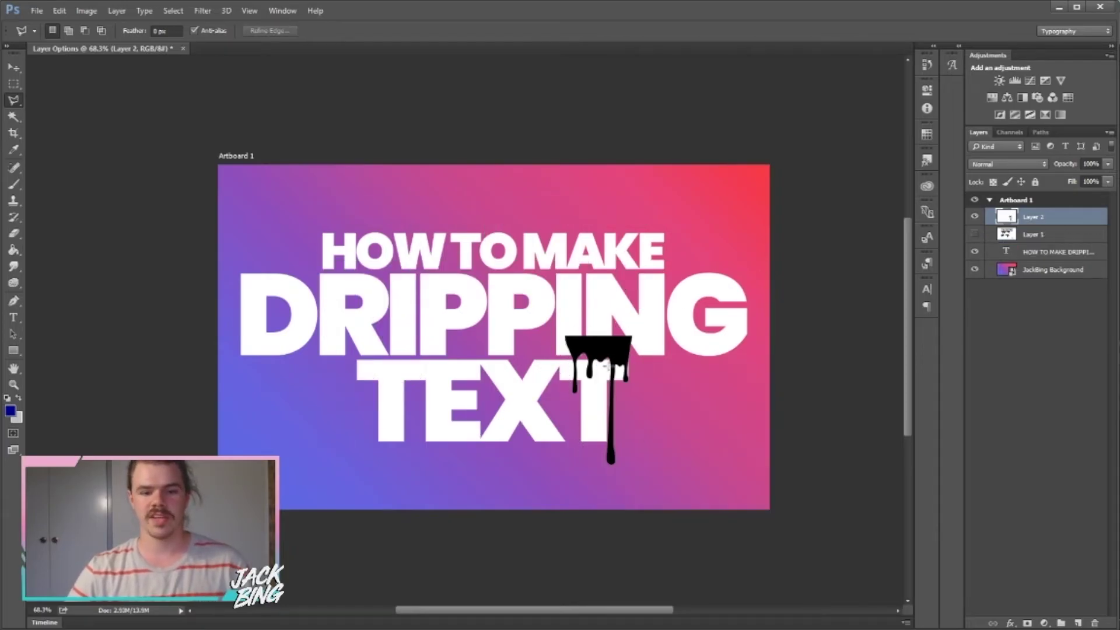
Step: Scale the drip to about 61% under the G, apply, and move it below the text layer
click(14, 68)
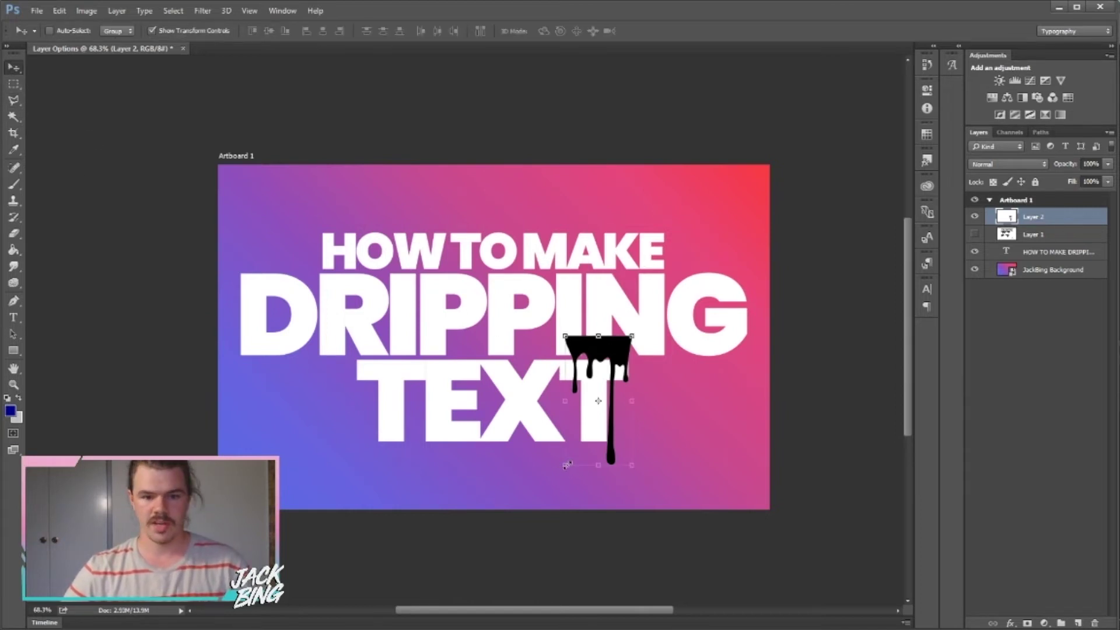
drag(566, 465, 708, 405)
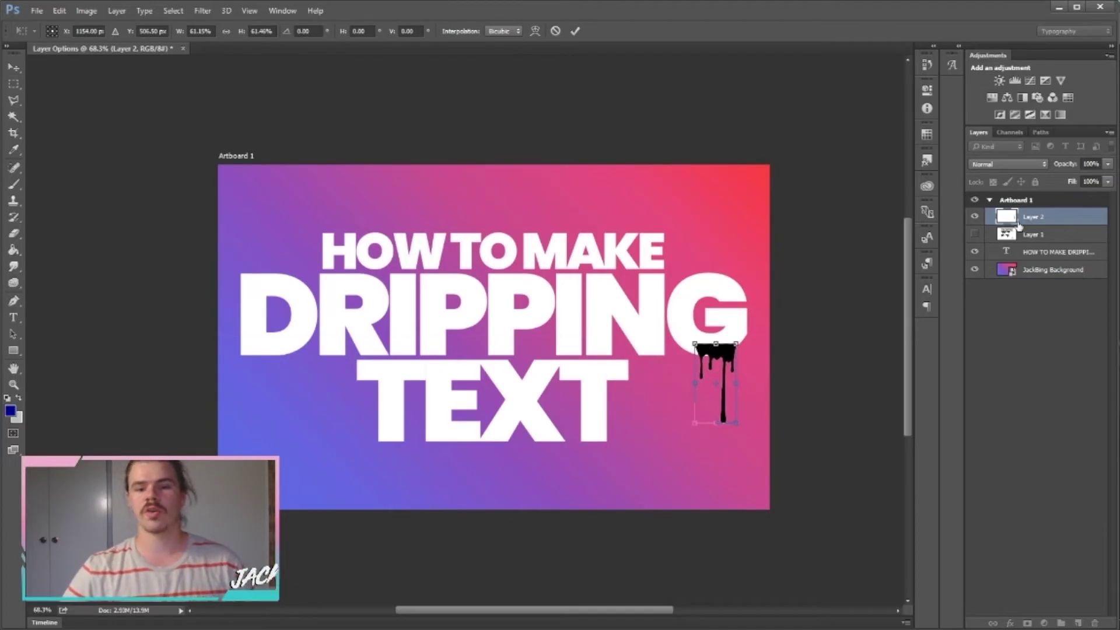
click(13, 67)
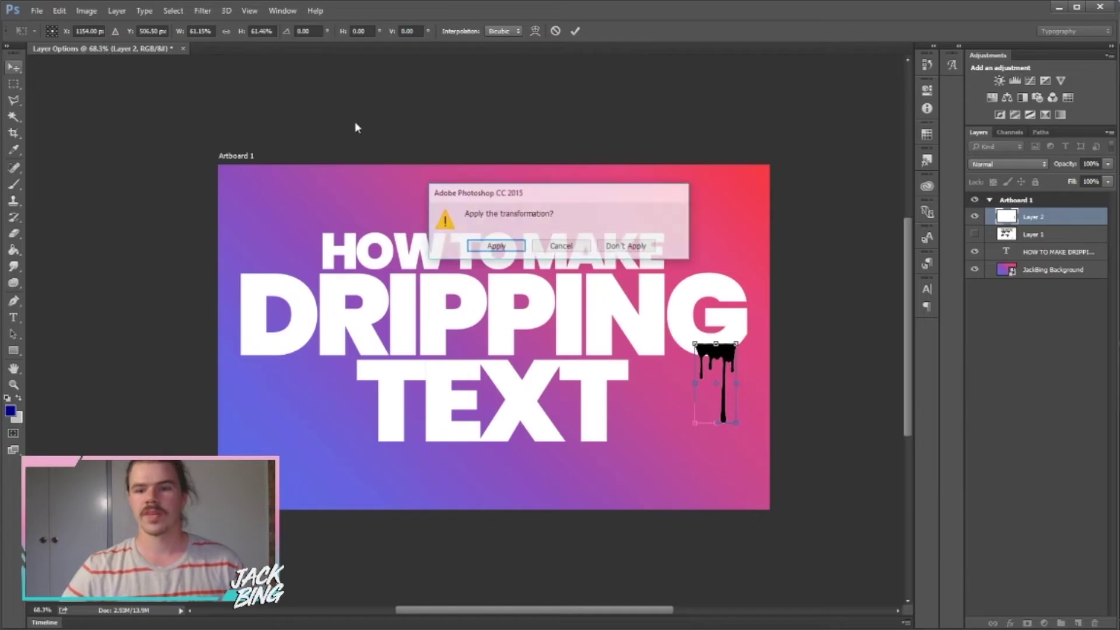
click(493, 249)
drag(1054, 224, 1058, 265)
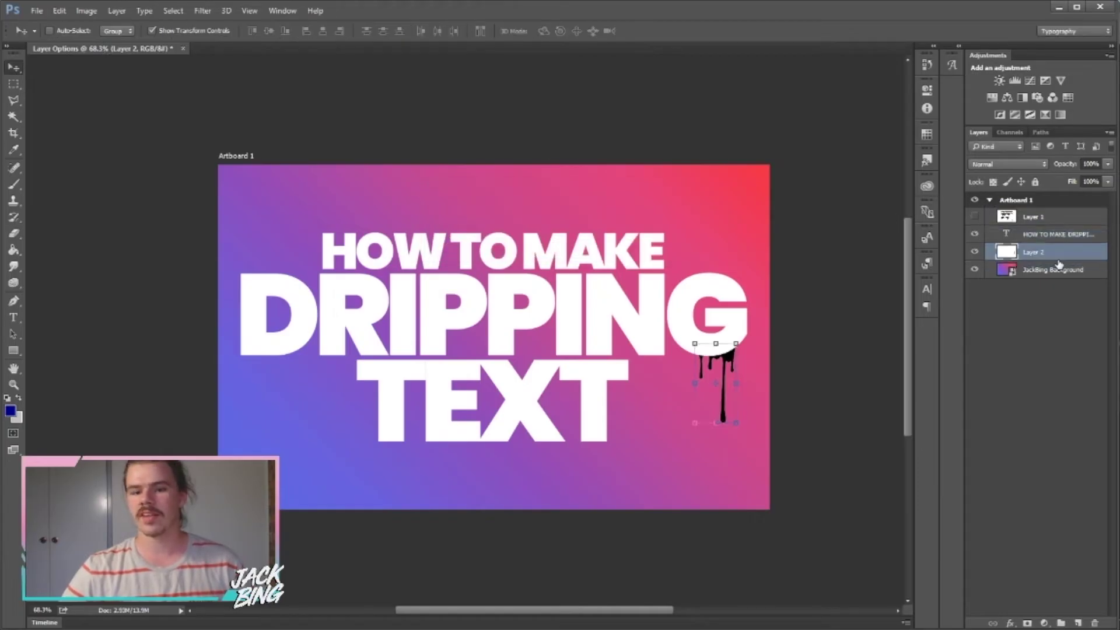
Step: Give the Layer 2 drip a white Color Overlay layer style
double_click(1077, 255)
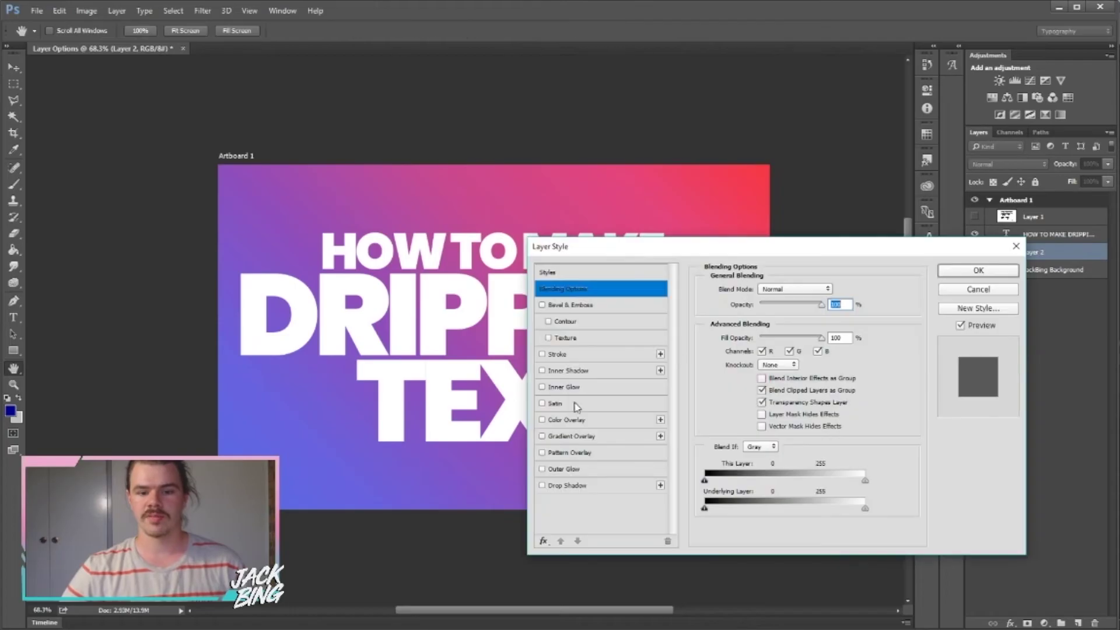
click(542, 420)
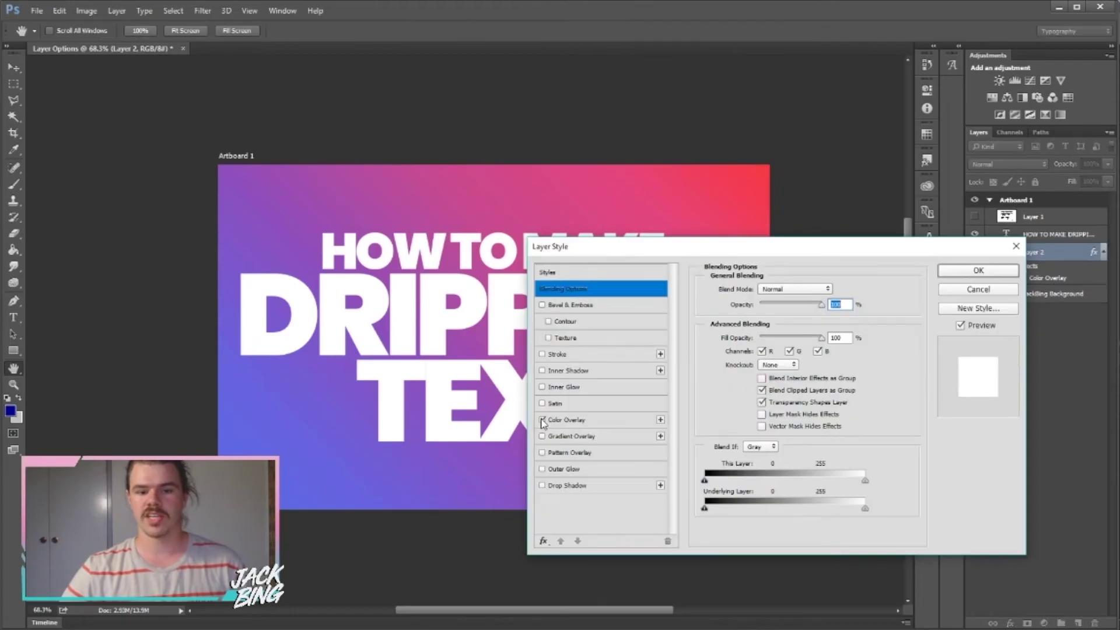
click(974, 273)
click(14, 83)
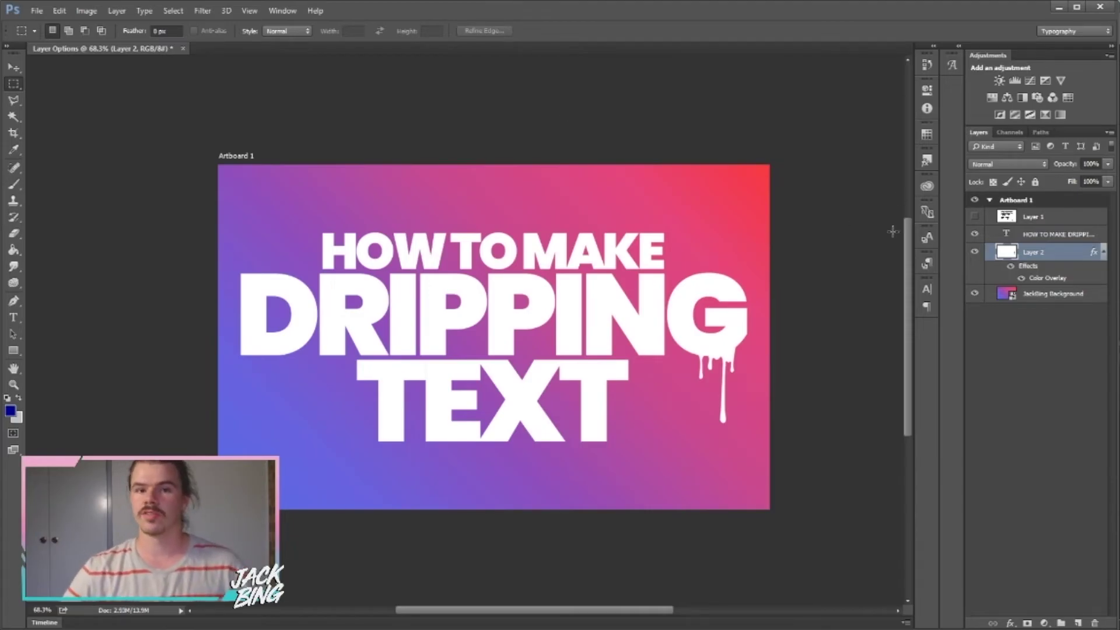
Step: Show Layer 1, lasso the drip on the T, copy it to Layer 3, and hide Layer 1
click(1058, 221)
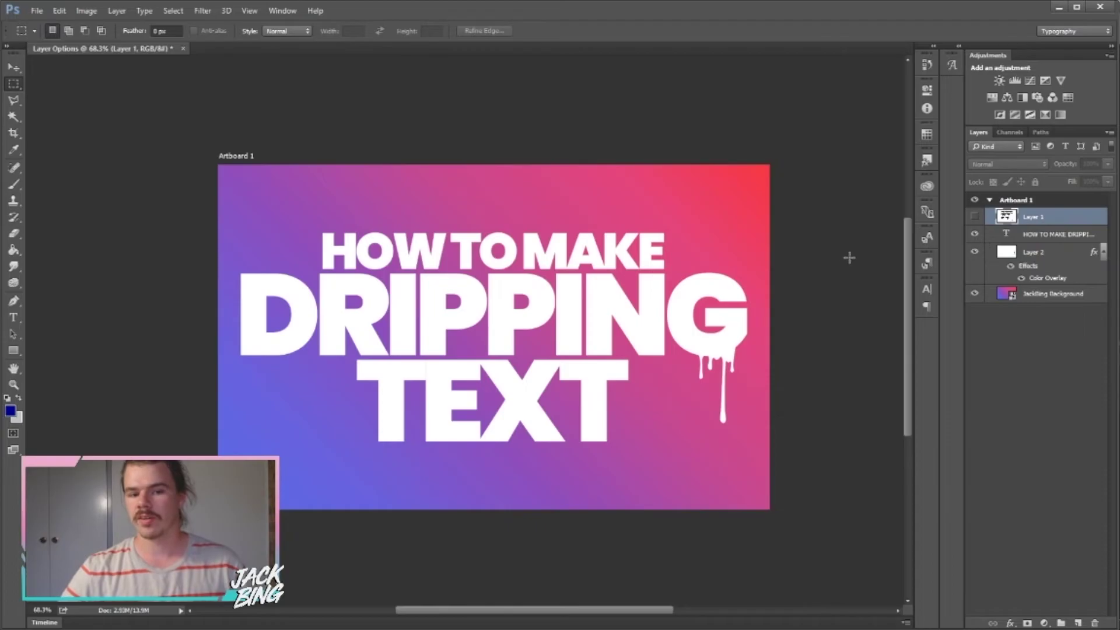
click(979, 217)
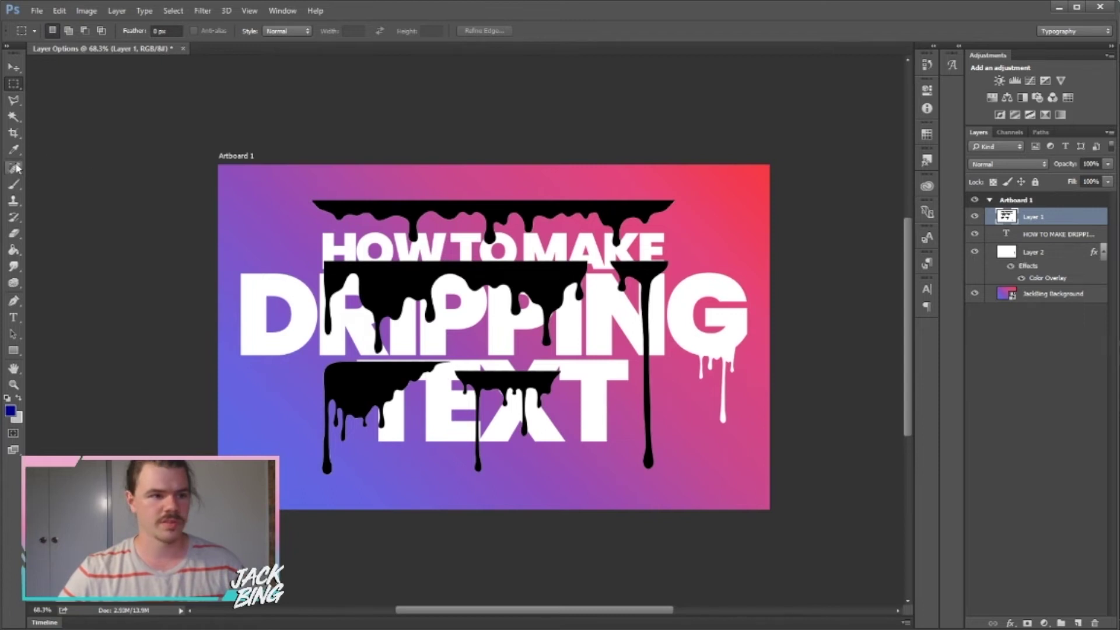
click(13, 99)
click(452, 363)
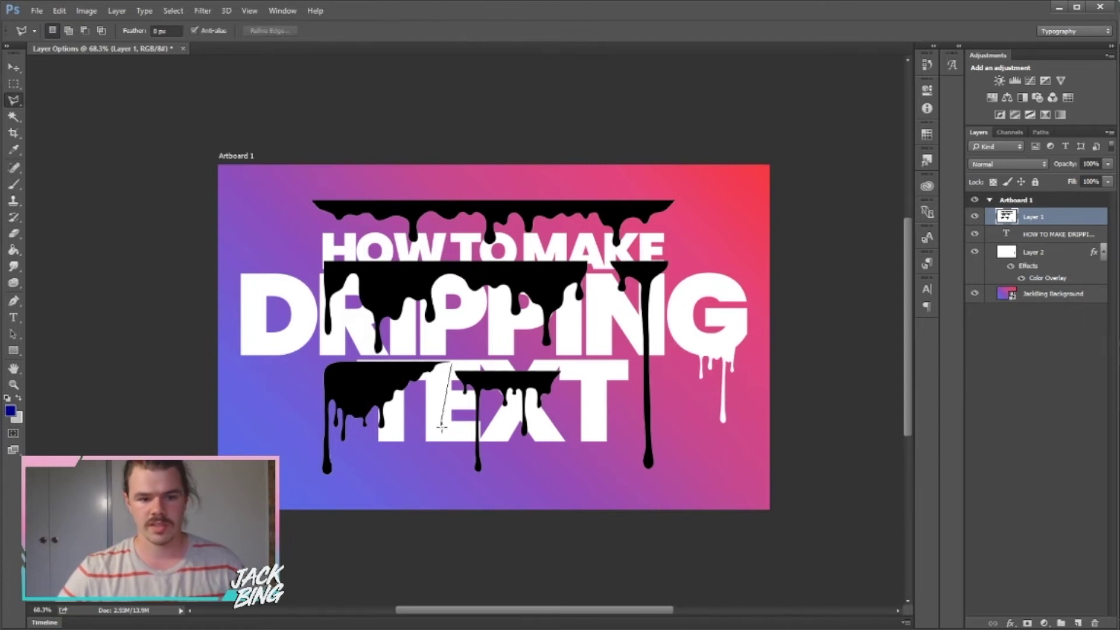
click(464, 485)
click(522, 481)
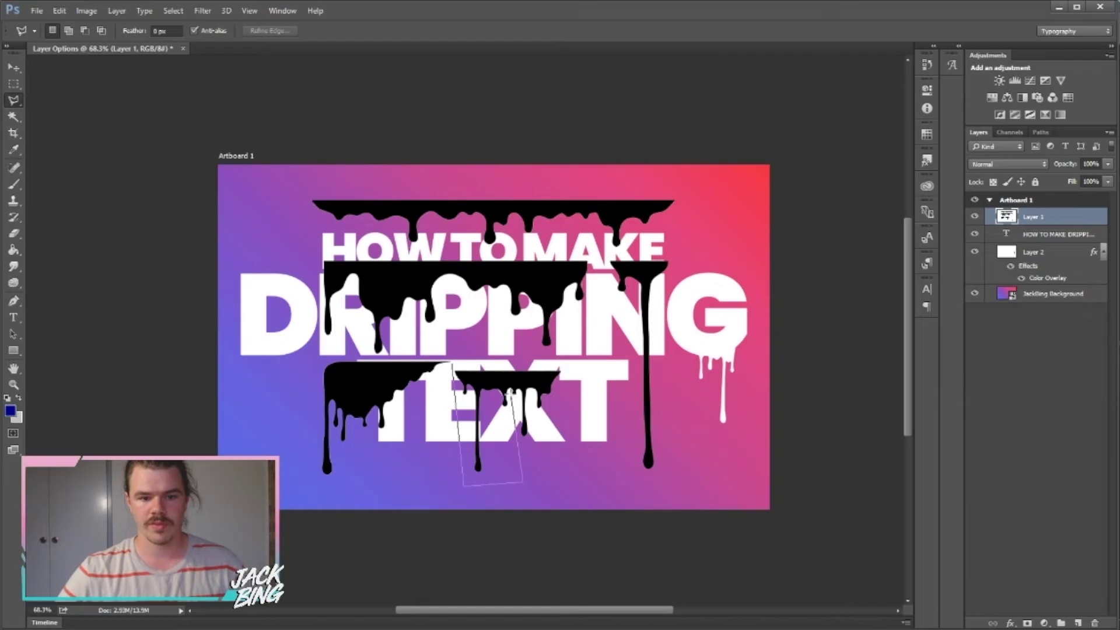
click(506, 359)
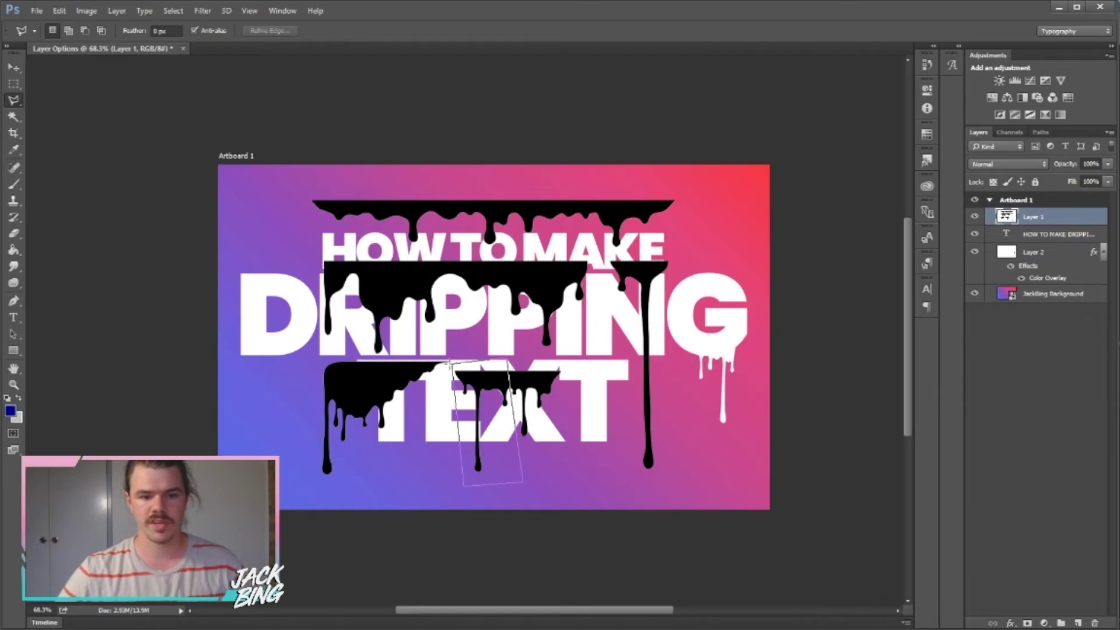
click(452, 364)
key(ctrl+j)
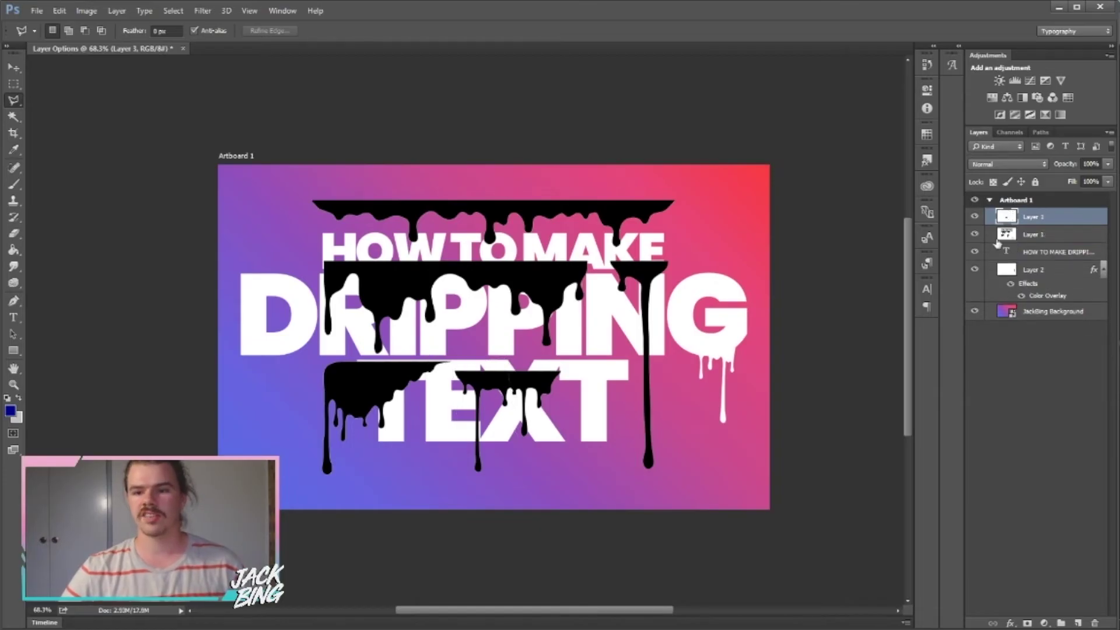
click(973, 234)
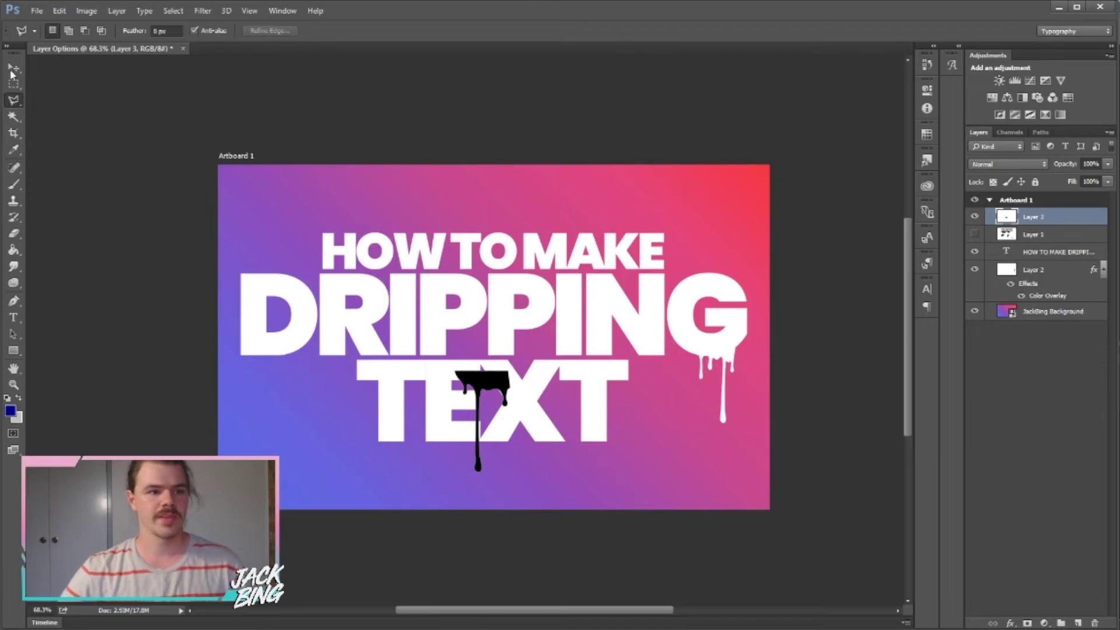
Step: Scale the Layer 3 drip to about 93% under the D and move it below the title layers
key(ctrl+t)
drag(427, 458, 274, 415)
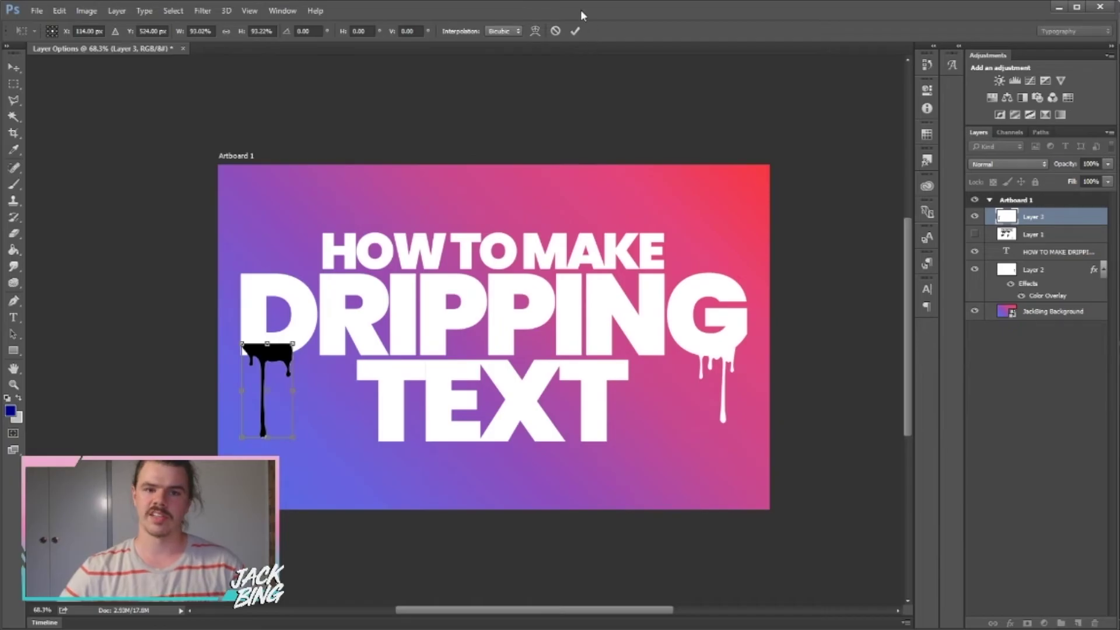
click(575, 31)
drag(1035, 217, 1053, 319)
Step: Add a white Color Overlay to the Layer 3 drip, then select the text and drip layers together
double_click(1067, 294)
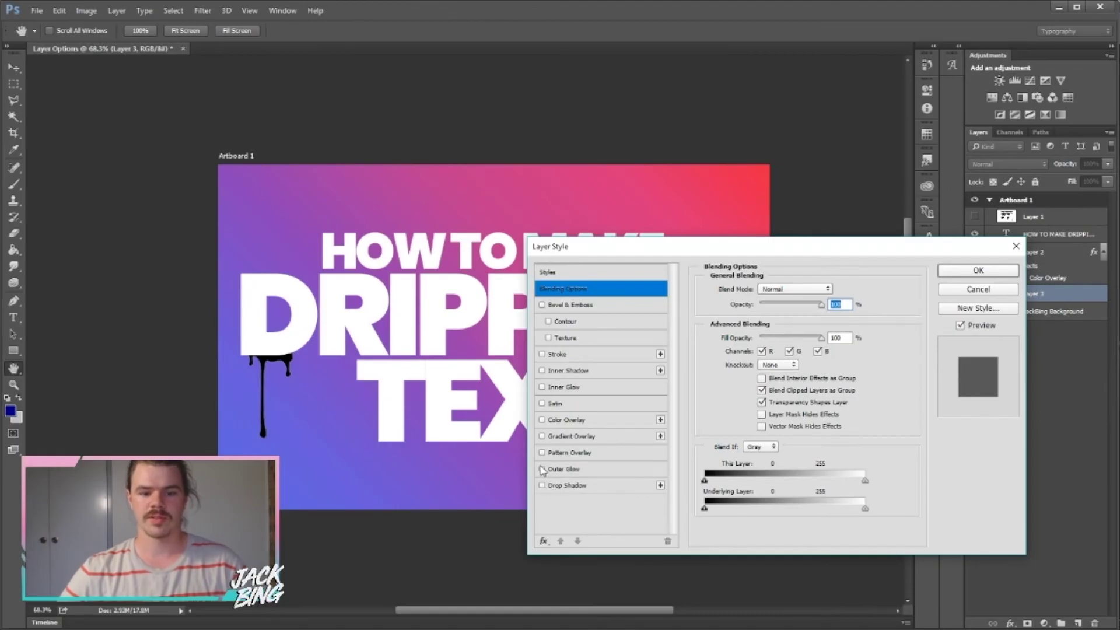
click(542, 420)
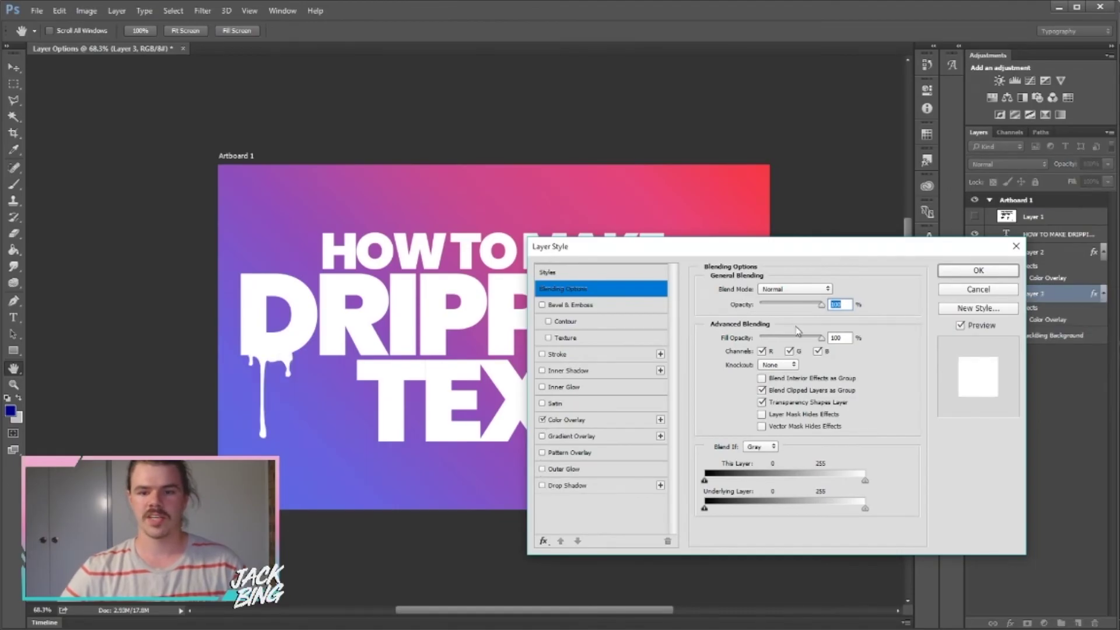
click(994, 271)
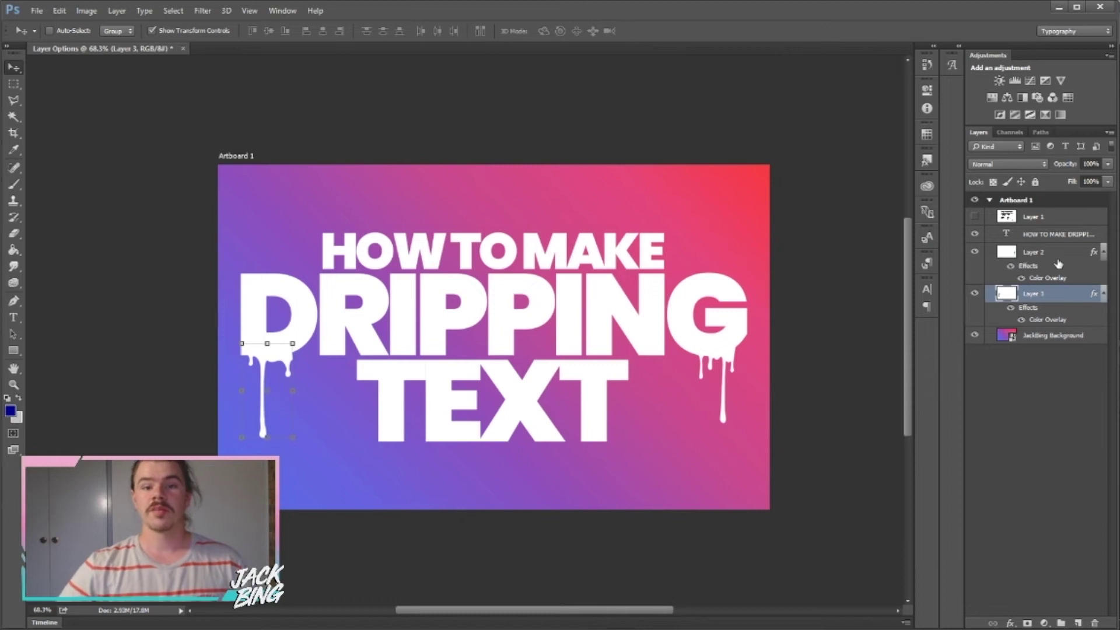
shift+click(998, 234)
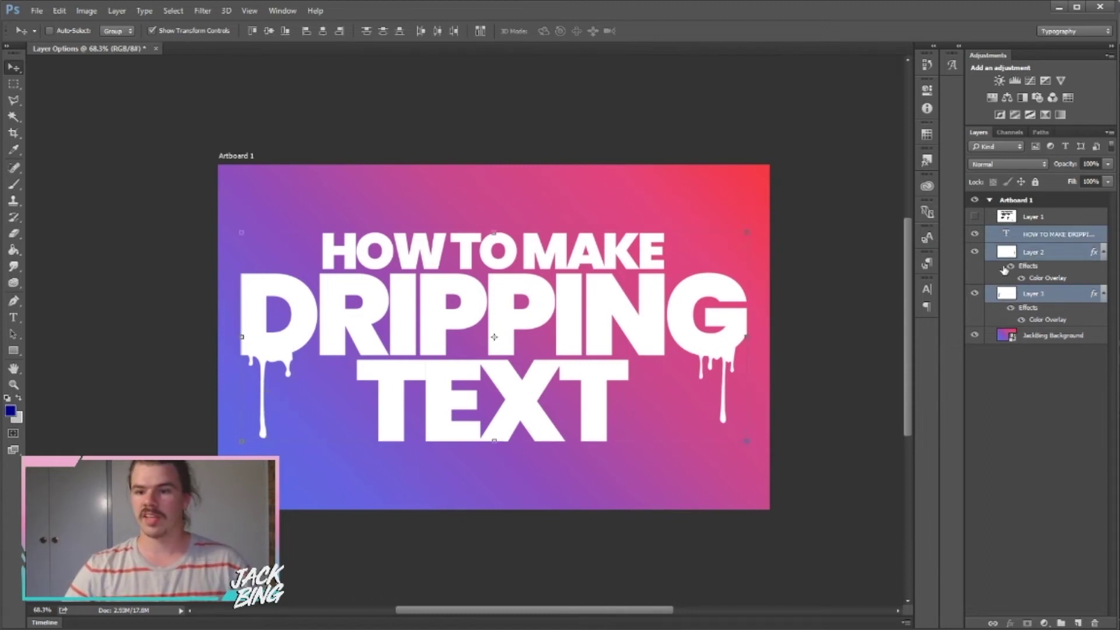
Step: Group the title text and drip layers and give the group a white Color Overlay
click(1061, 621)
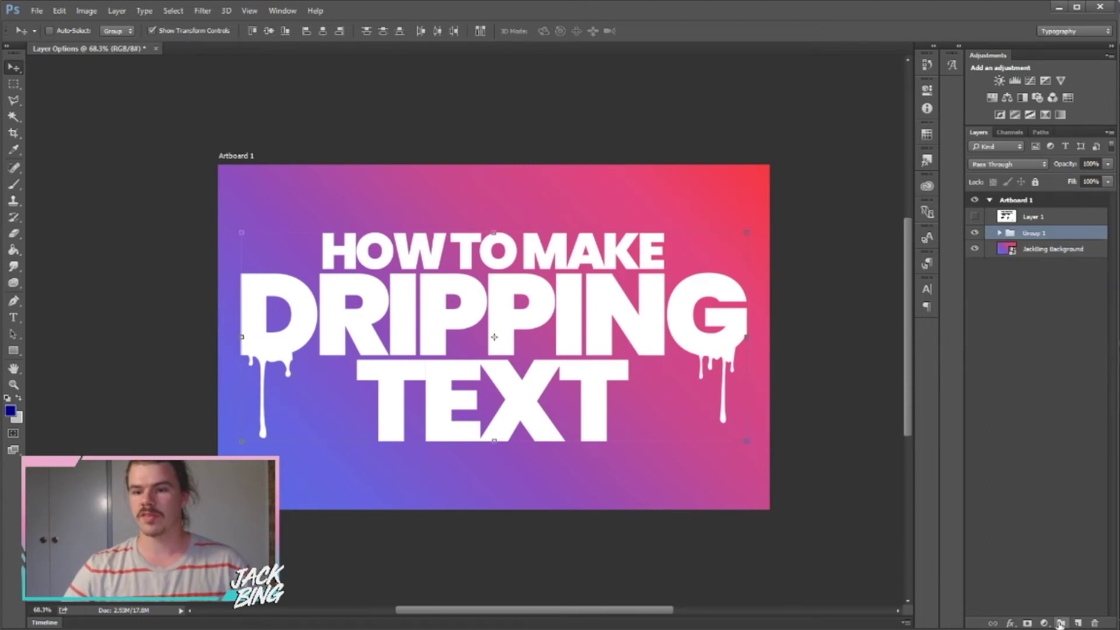
double_click(988, 236)
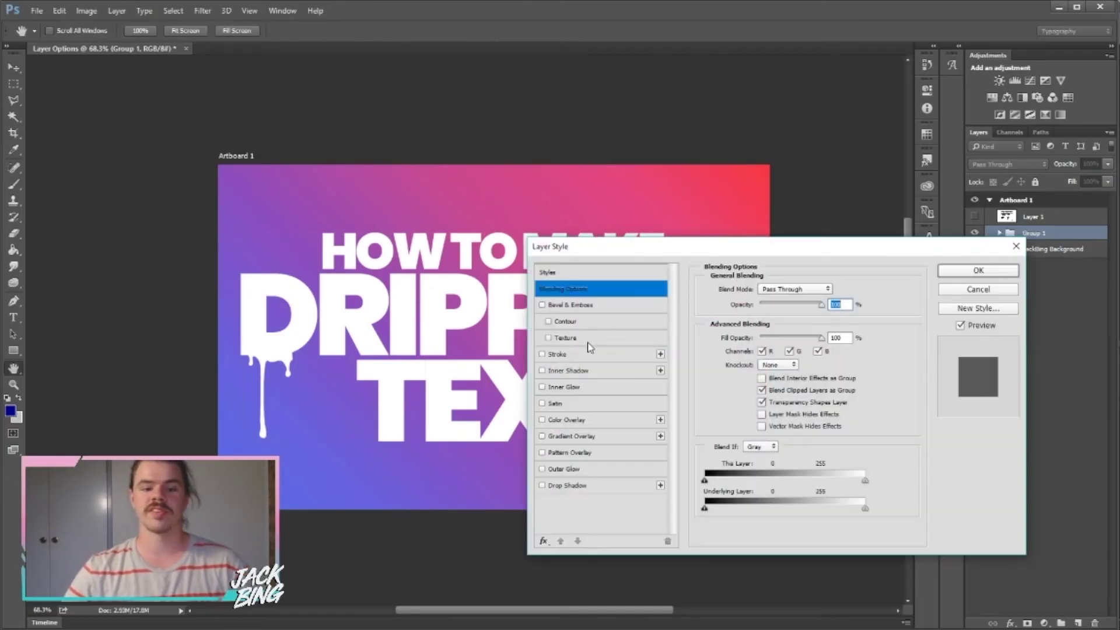
click(542, 420)
click(975, 271)
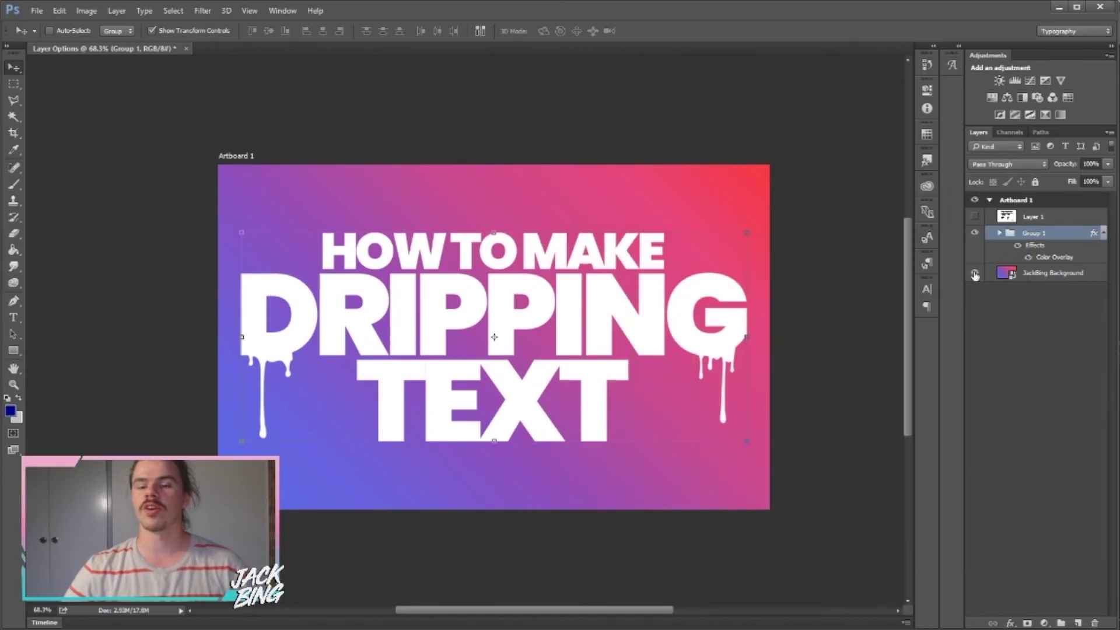
Step: Rename the group to Drips and turn the black drip sheet's visibility back on
click(973, 217)
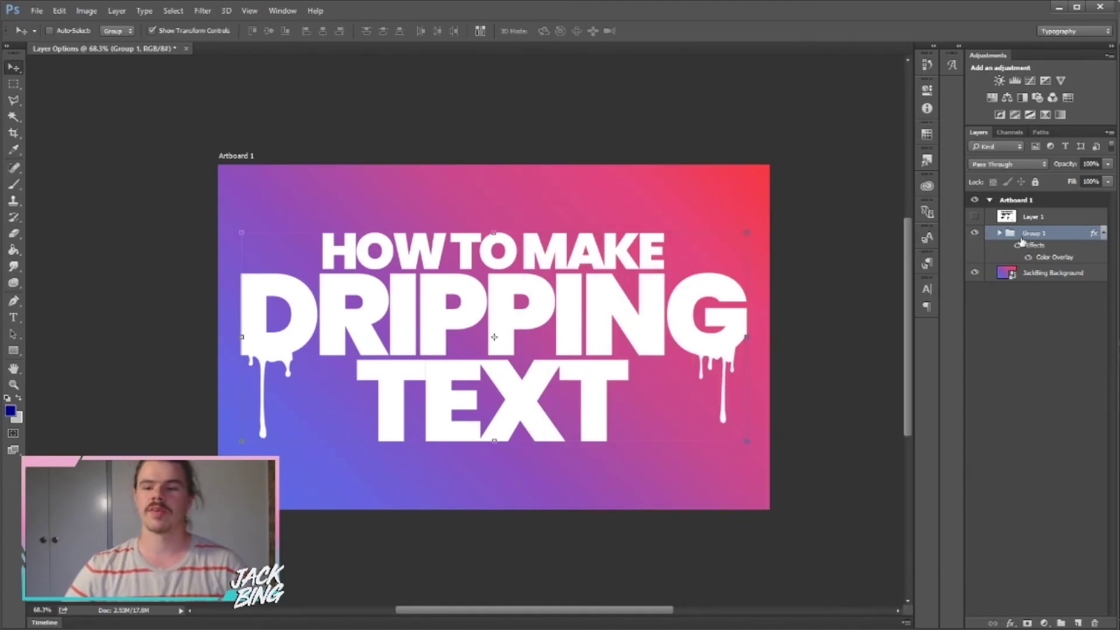
double_click(1031, 233)
text(Drip)
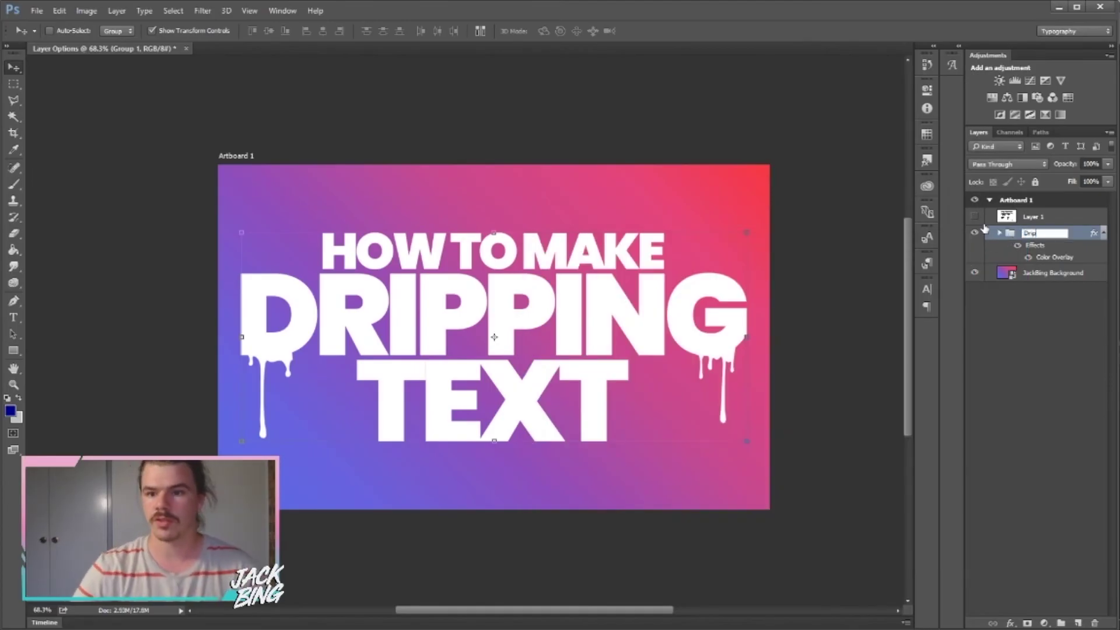
text(s)
click(974, 216)
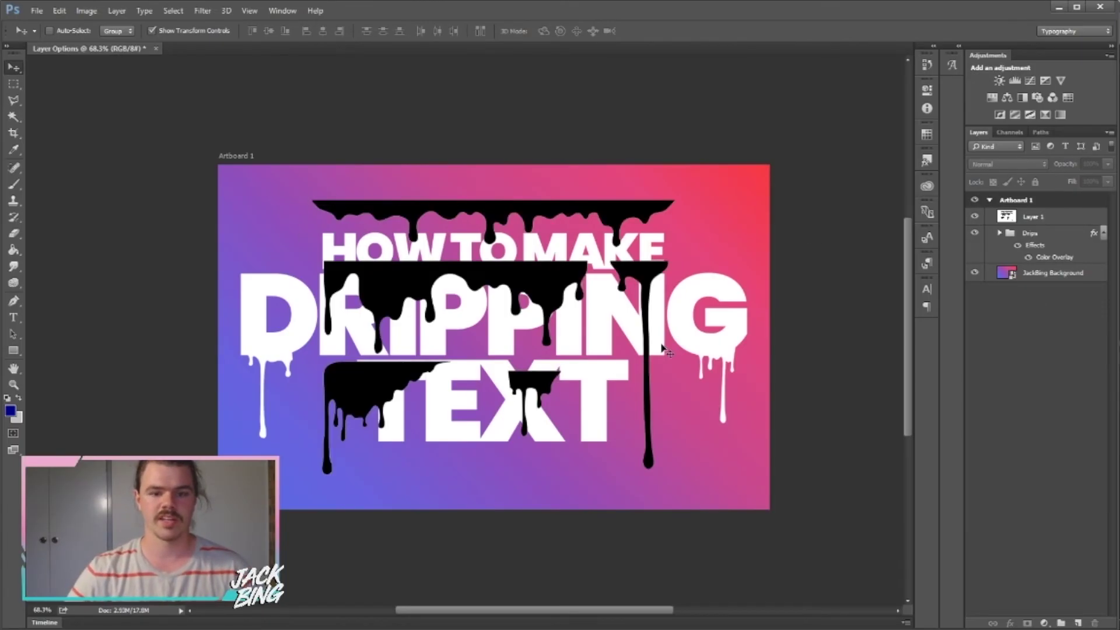
Step: Marquee the top drip strip on Layer 1, copy it to new Layer 4, and hide Layer 1
key(m)
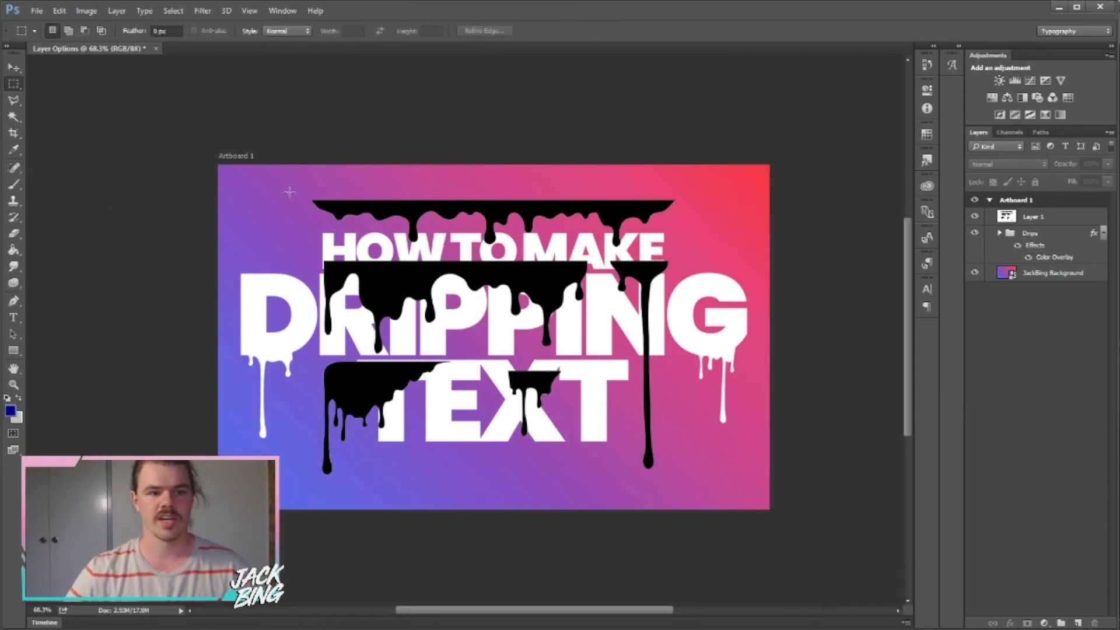
drag(289, 192, 694, 251)
right_click(602, 223)
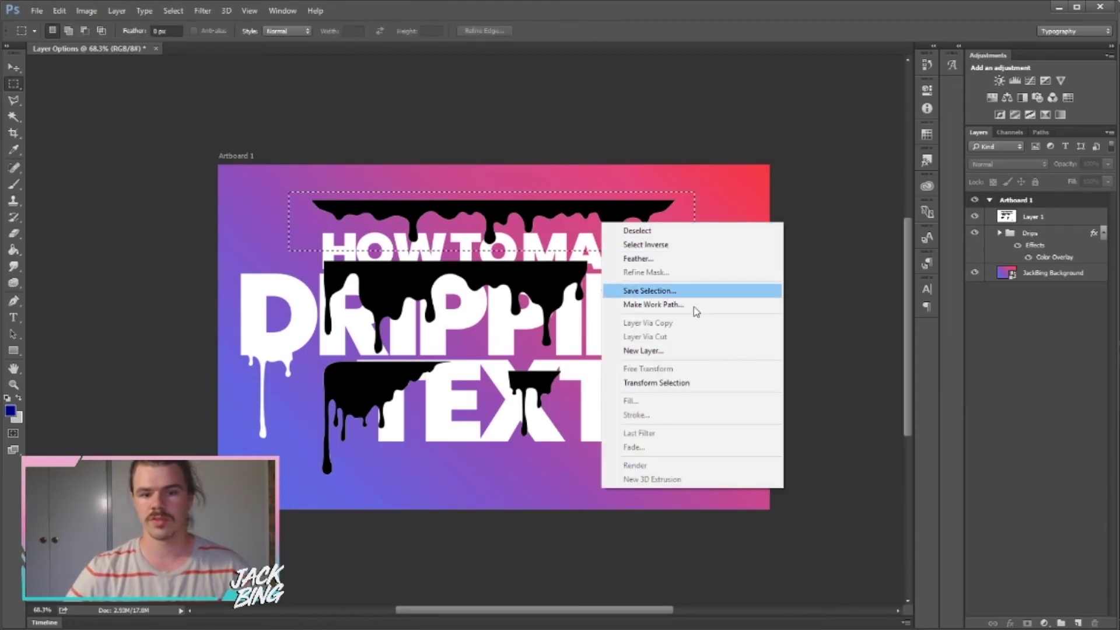
key(Escape)
click(1027, 218)
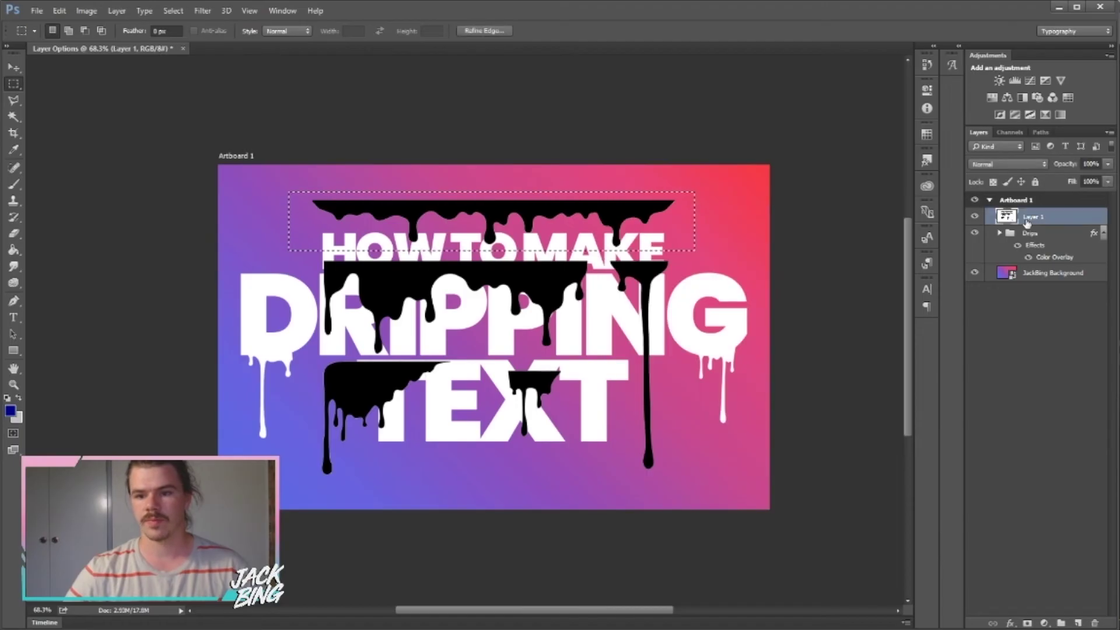
right_click(584, 216)
click(654, 337)
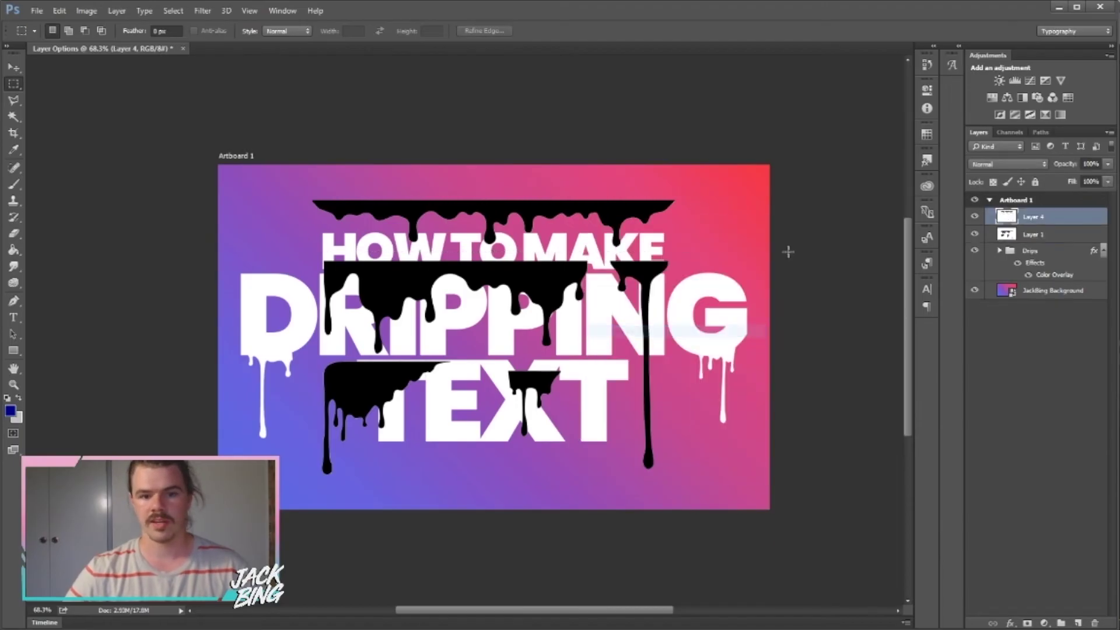
click(974, 234)
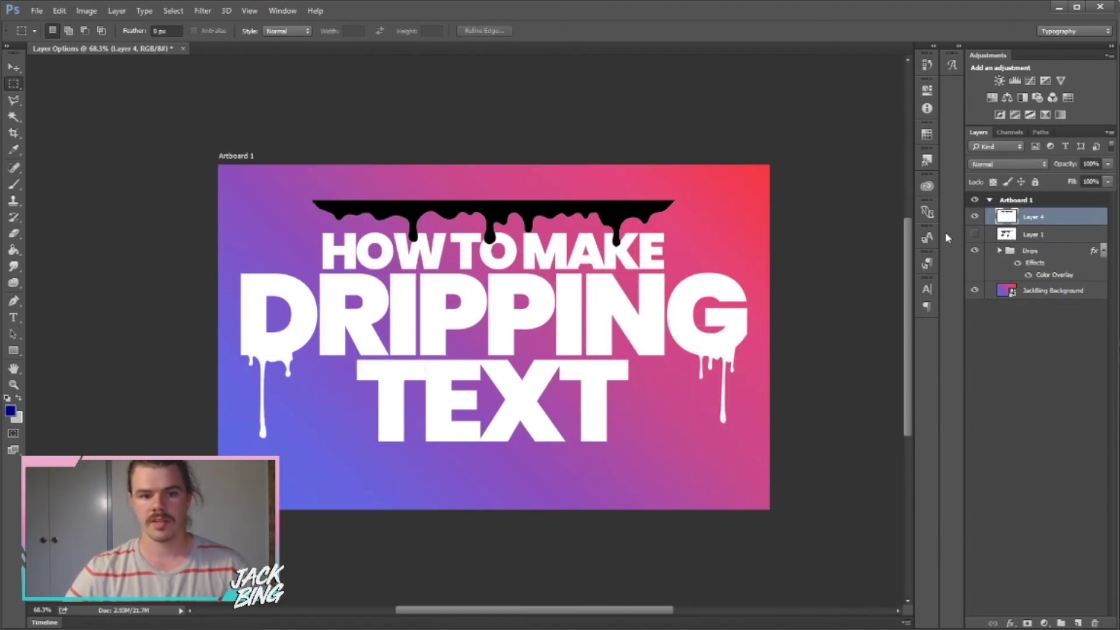
click(14, 67)
Step: Scale the drip strip to about 84% and align its top with the bottom of TEXT
drag(576, 226, 620, 449)
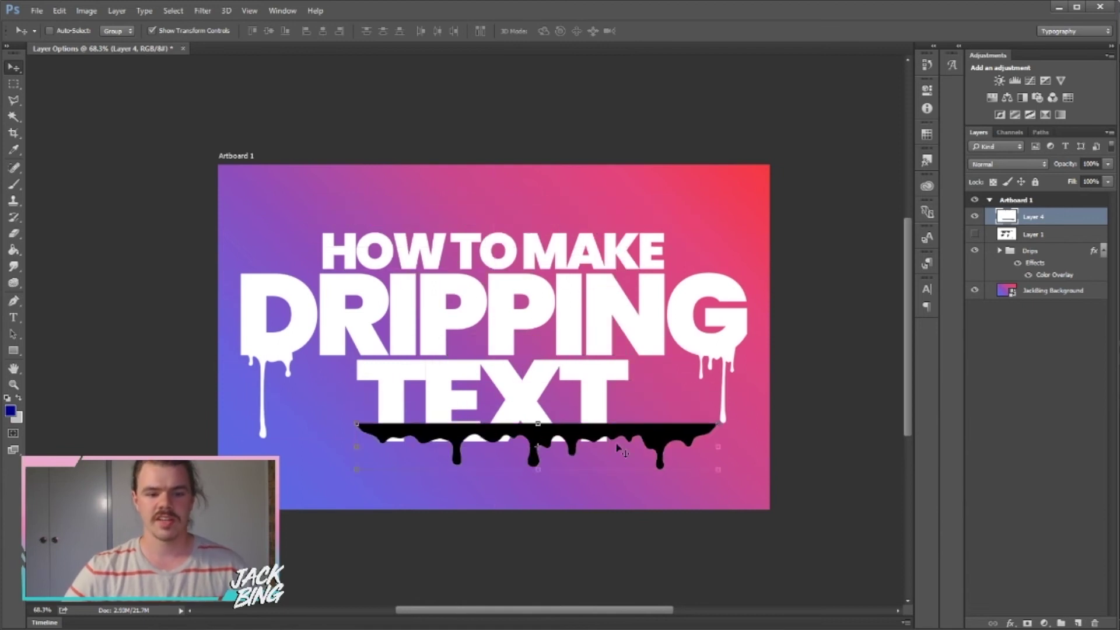
drag(718, 473, 661, 464)
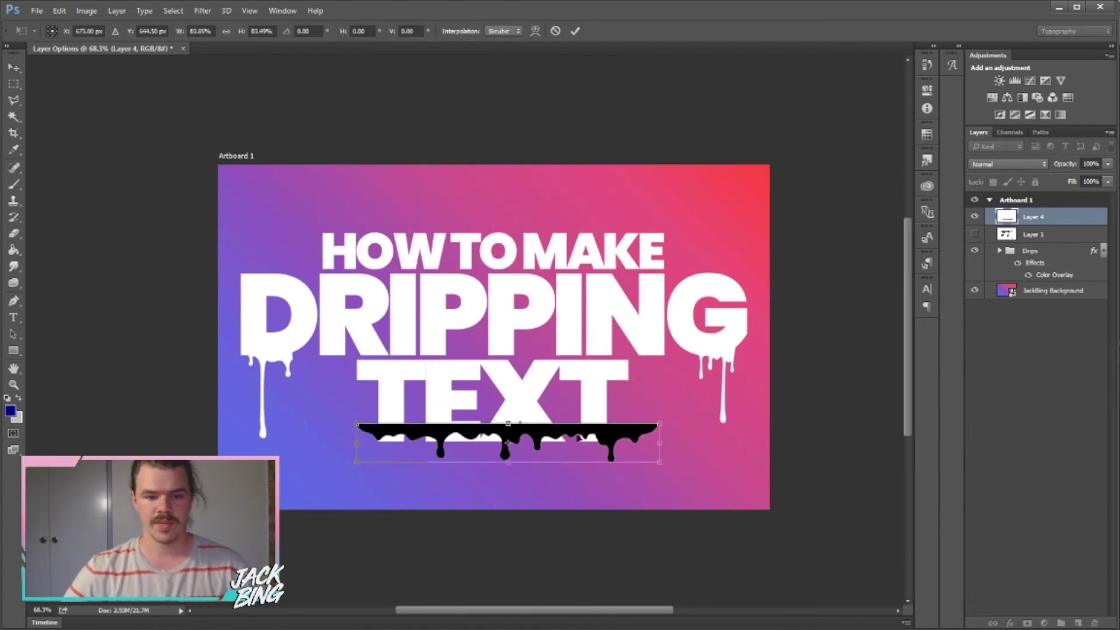
drag(578, 435, 578, 445)
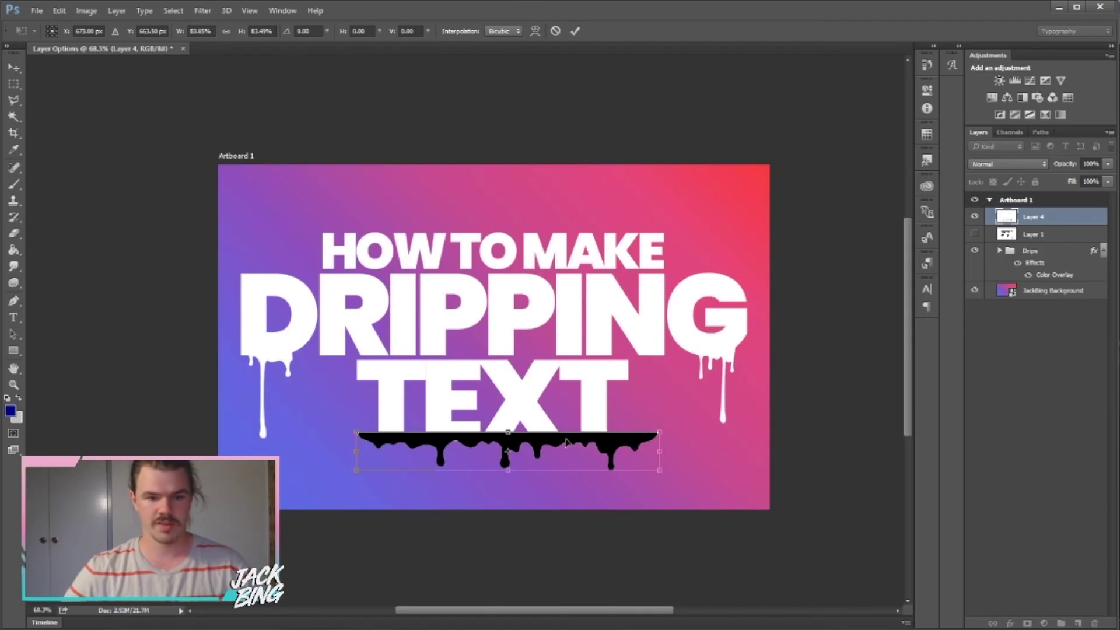
scroll(578, 444, up, 3)
scroll(632, 472, left, 4)
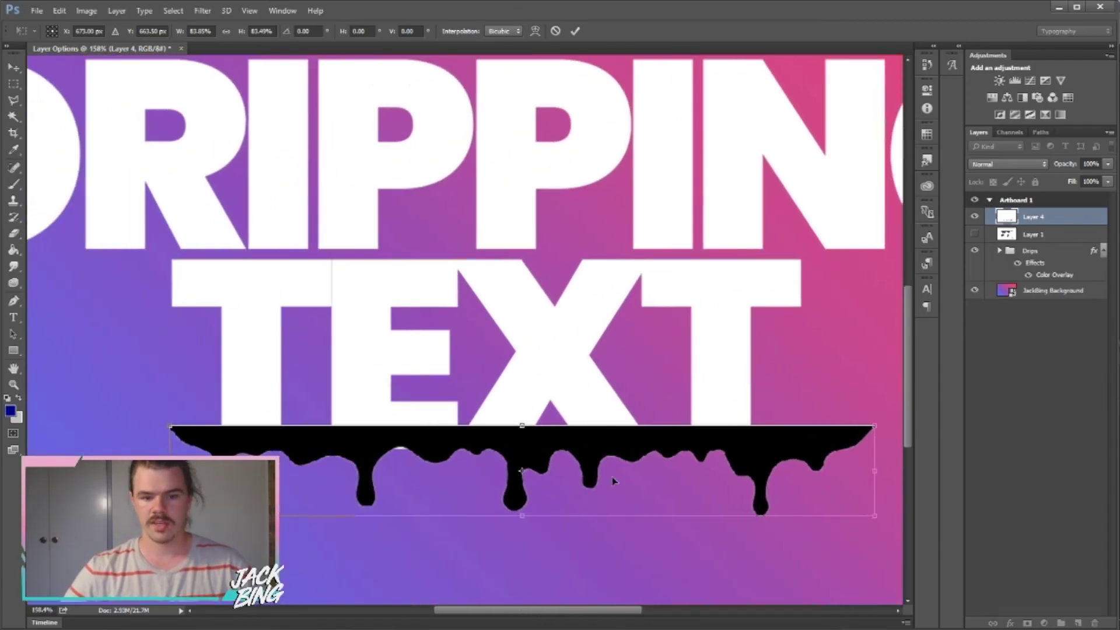
drag(633, 469, 619, 478)
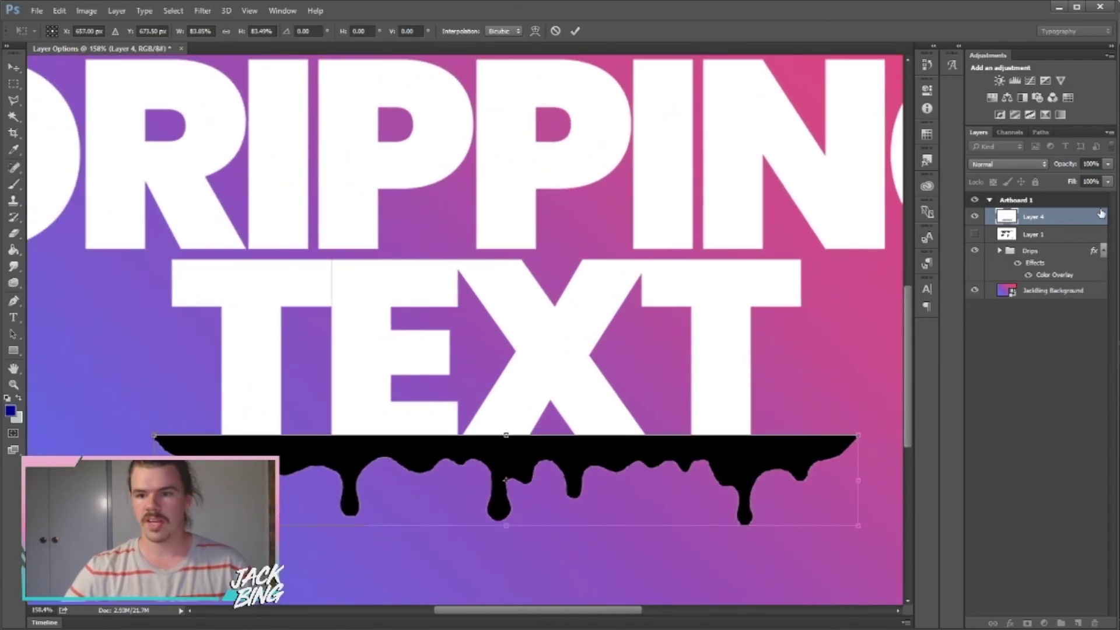
Step: Set the drip strip layer's opacity to 48% and apply the transform
click(1107, 164)
drag(1106, 178, 1074, 178)
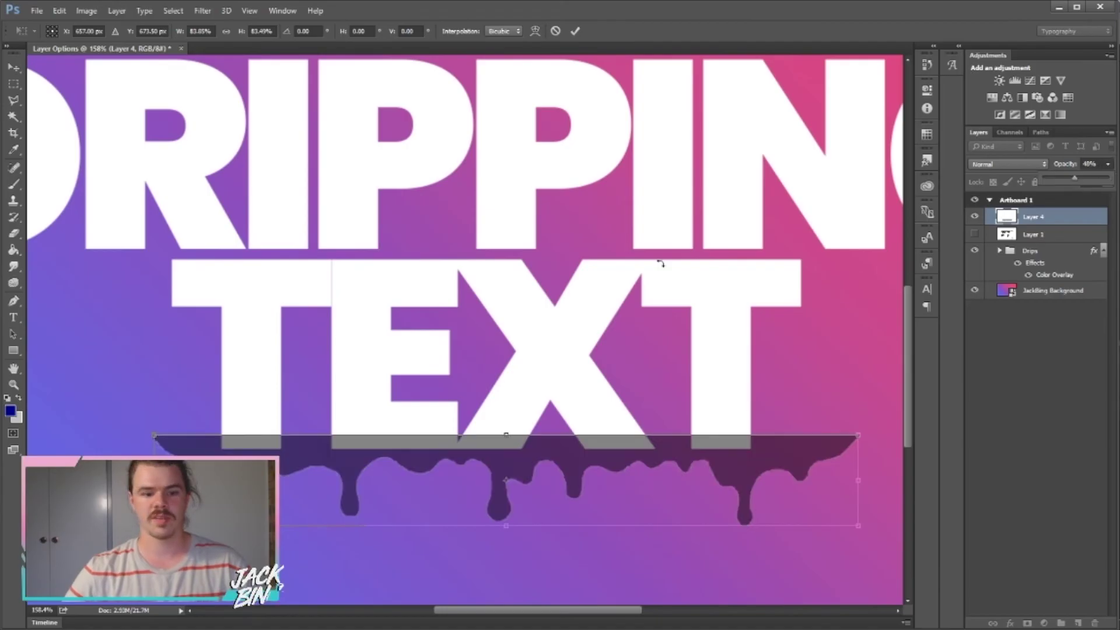
key(m)
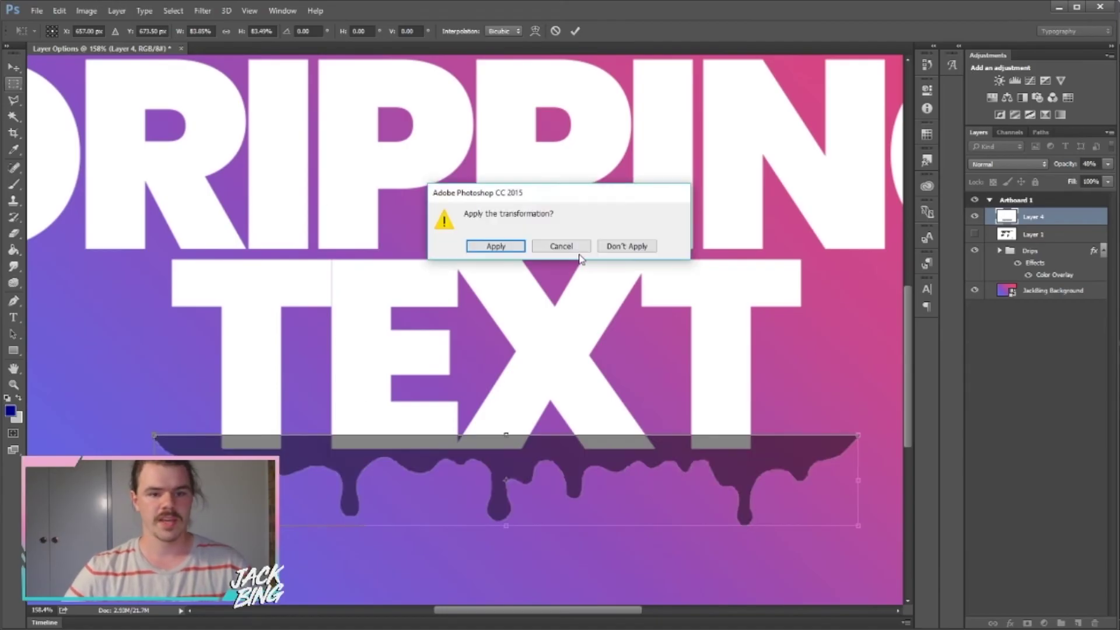
click(493, 244)
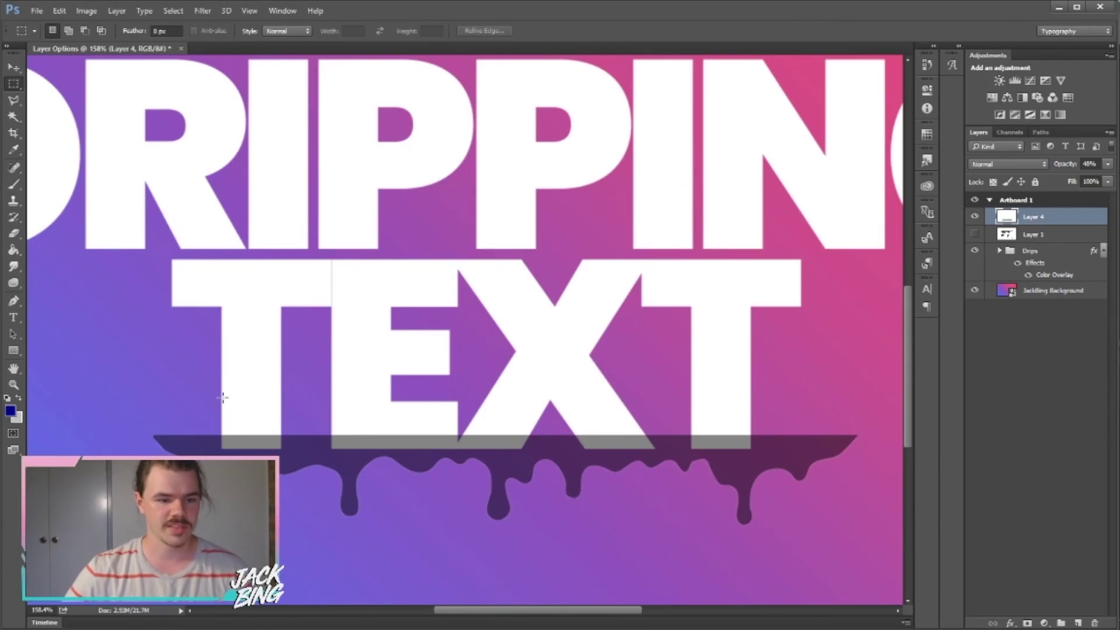
Step: Outline the unwanted drips at the right of the strip with the Polygonal Lasso
scroll(222, 400, up, 3)
key(l)
click(700, 429)
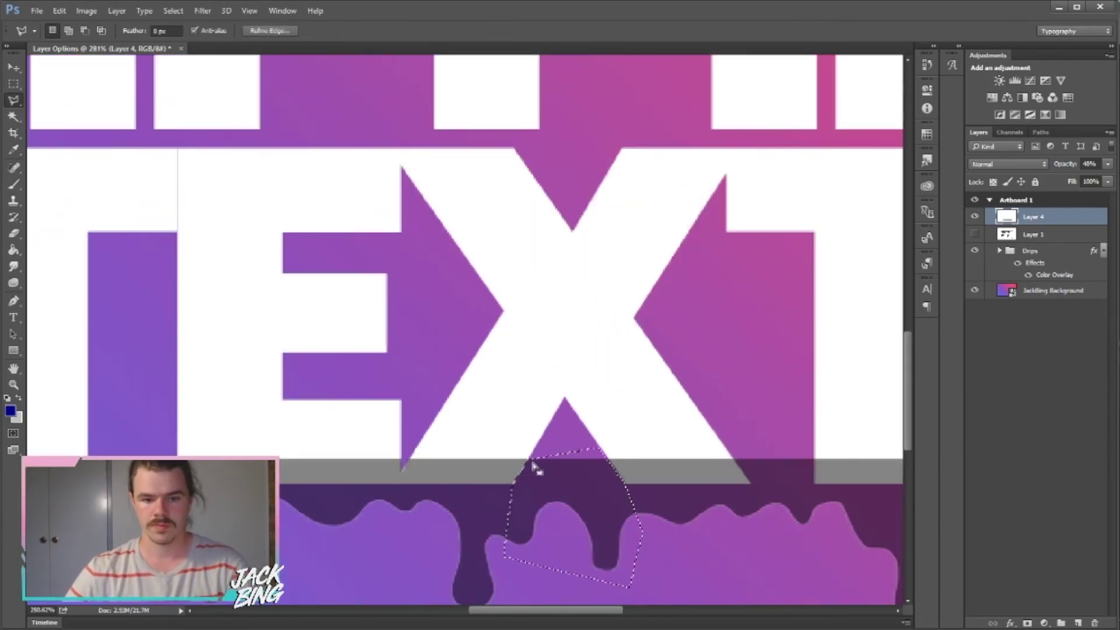
click(868, 402)
click(893, 431)
click(816, 528)
click(703, 528)
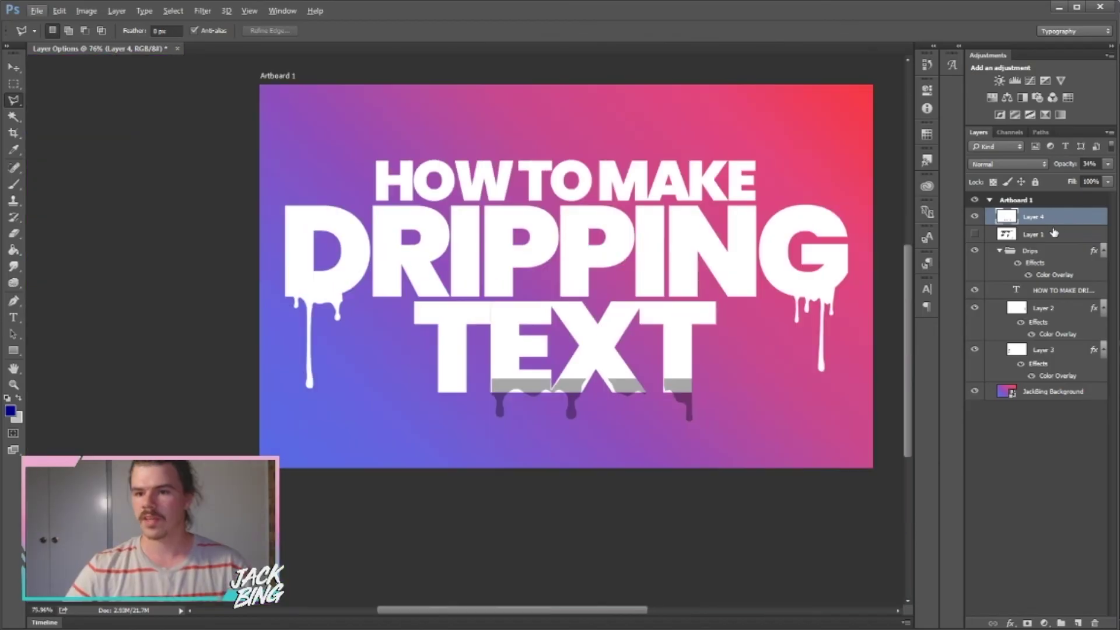
Step: Raise Layer 4's opacity to 100% and move it into the Drips group
click(1107, 164)
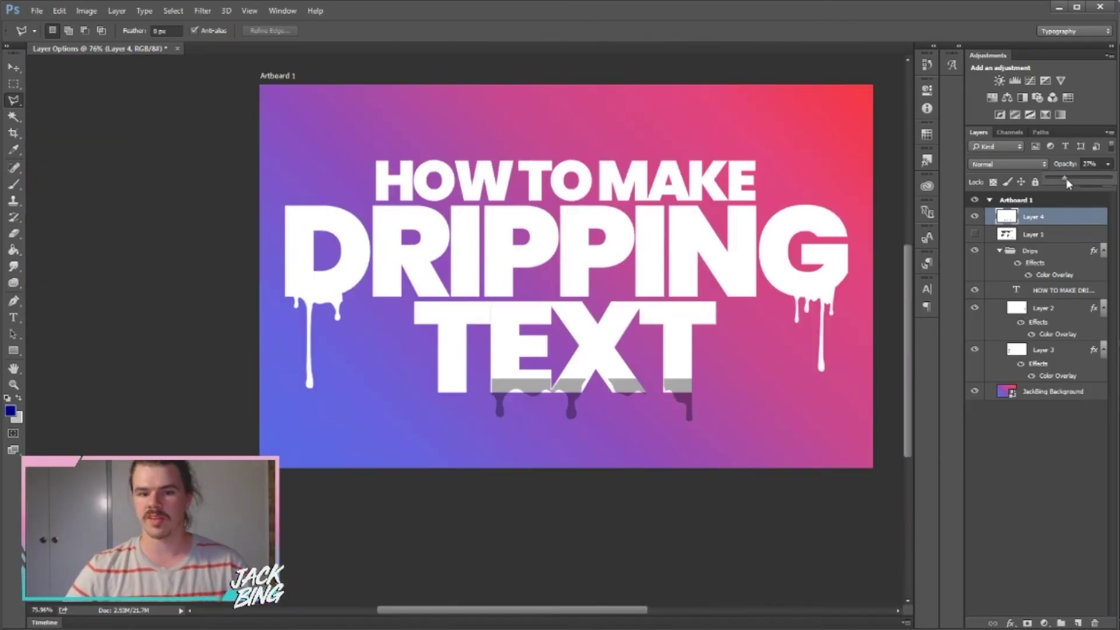
drag(1065, 177, 1111, 177)
drag(1043, 218, 1042, 266)
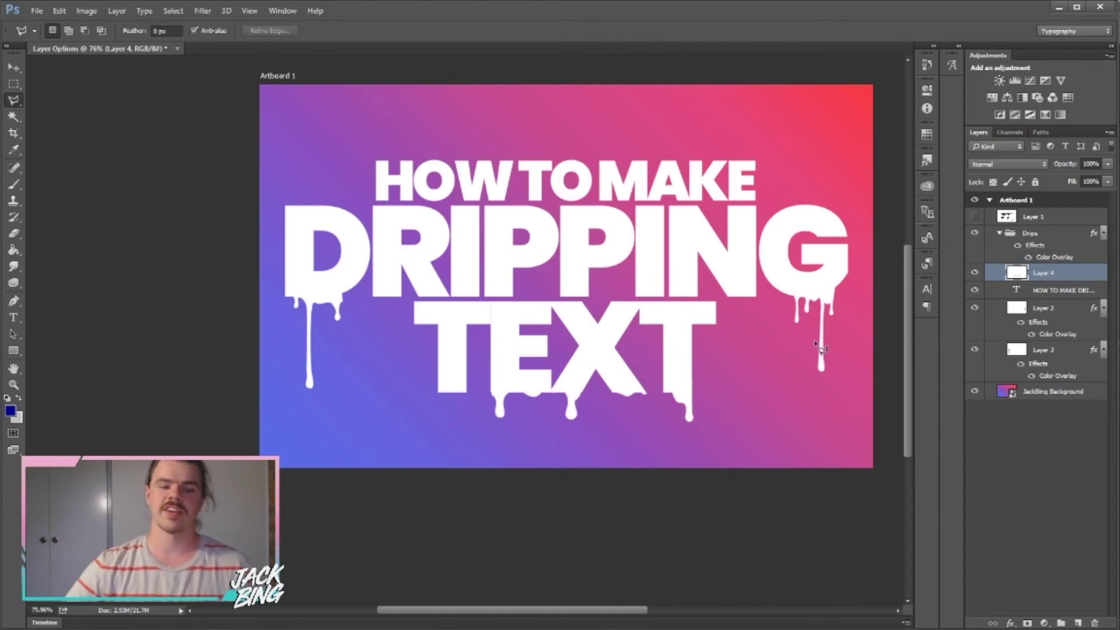
scroll(758, 437, down, 1)
scroll(699, 495, up, 2)
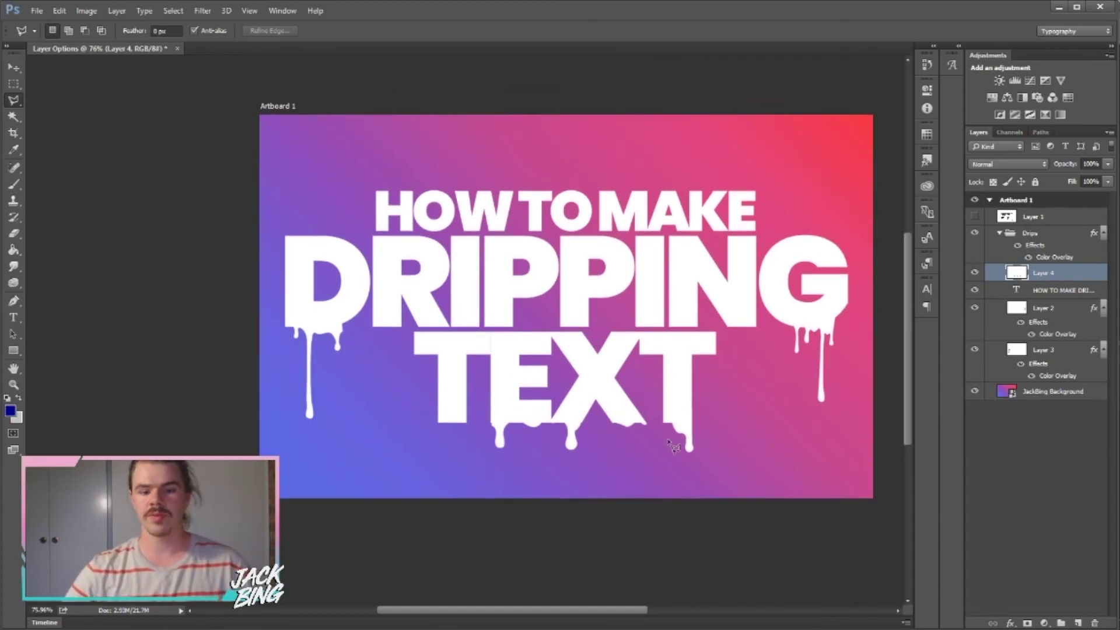
drag(552, 615, 601, 612)
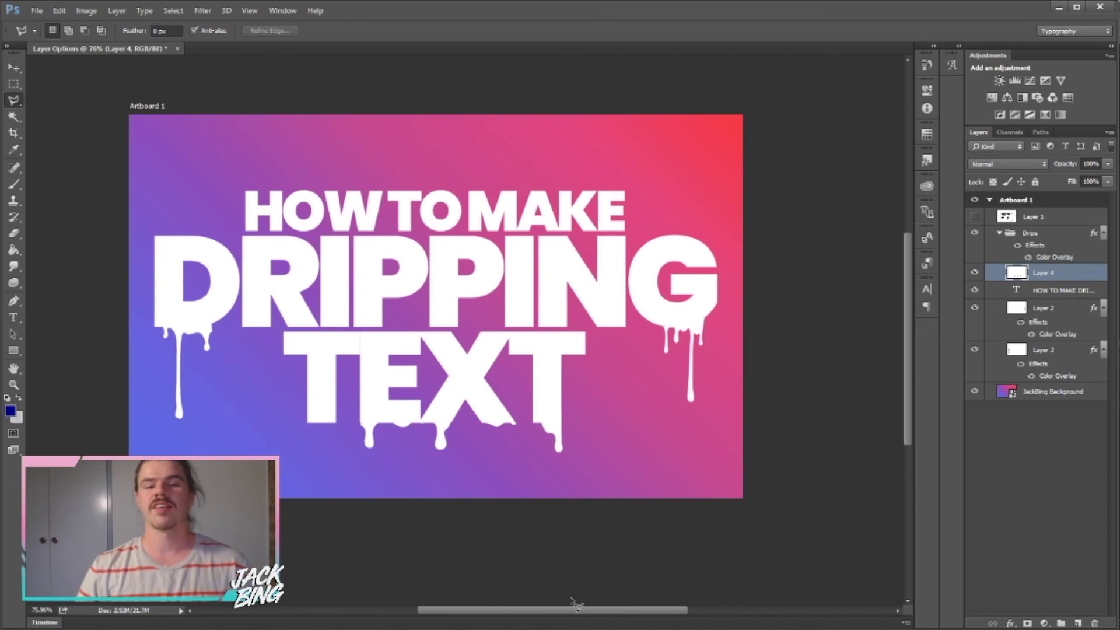